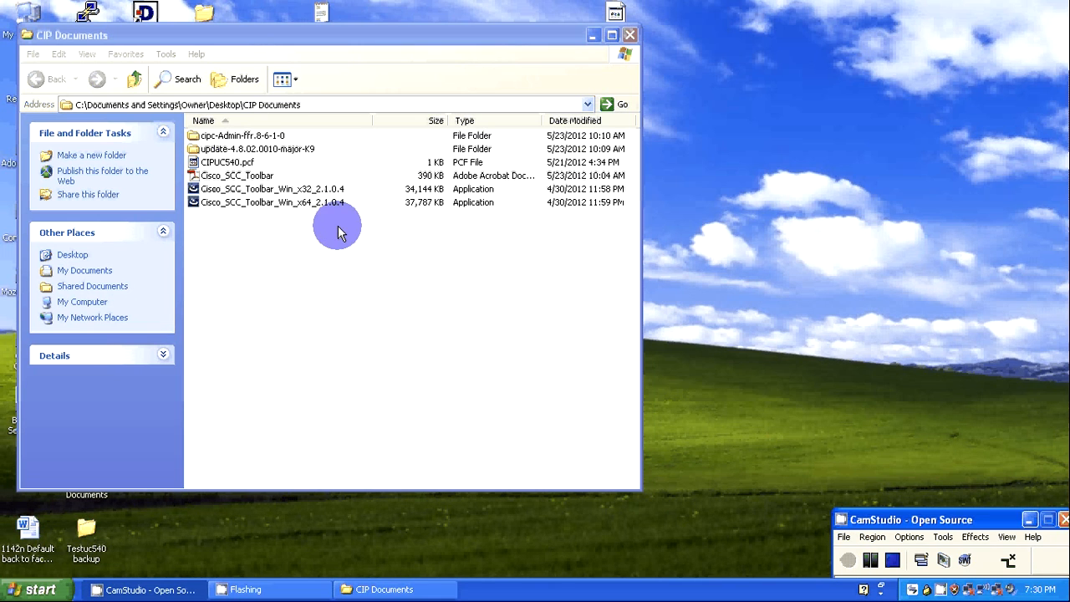
Run the Cisco_SCC_Toolbar_Win_x32_2.1.0.4 installer and accept the terms of the license agreement.
double_click(312, 191)
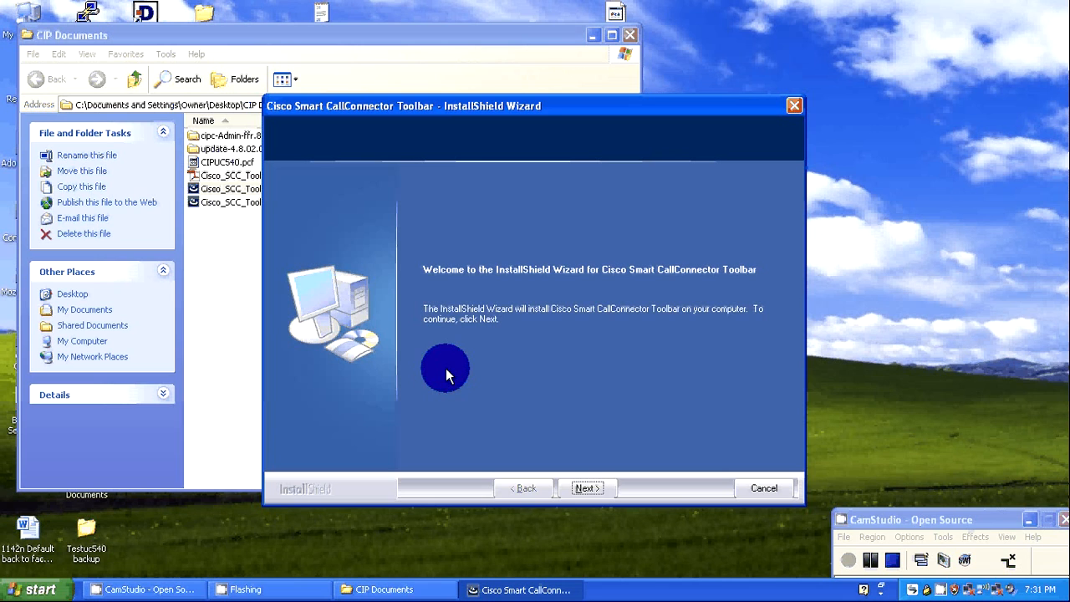
click(587, 491)
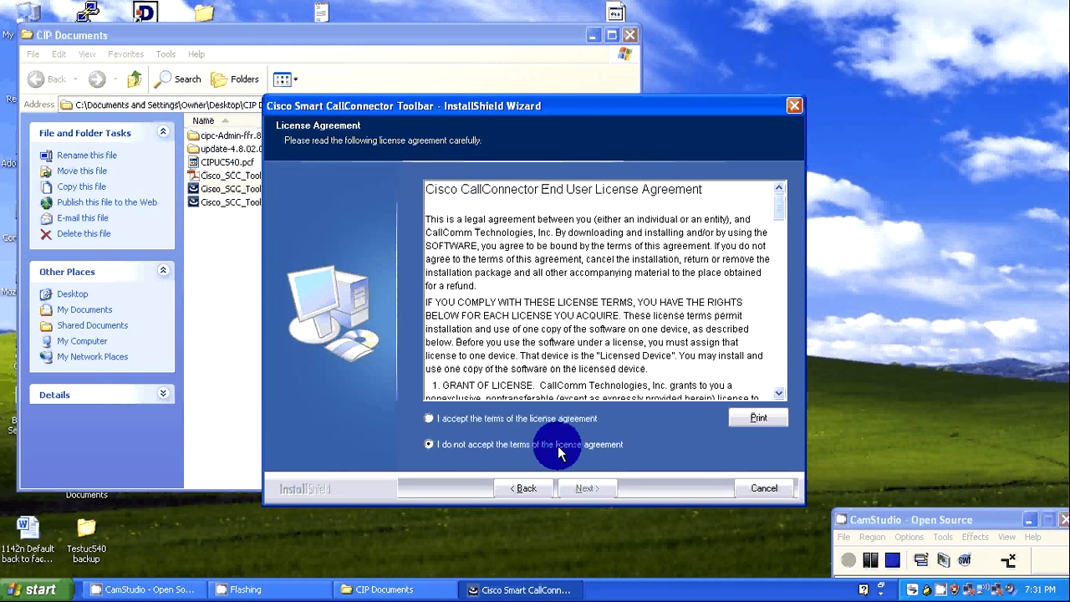
click(547, 419)
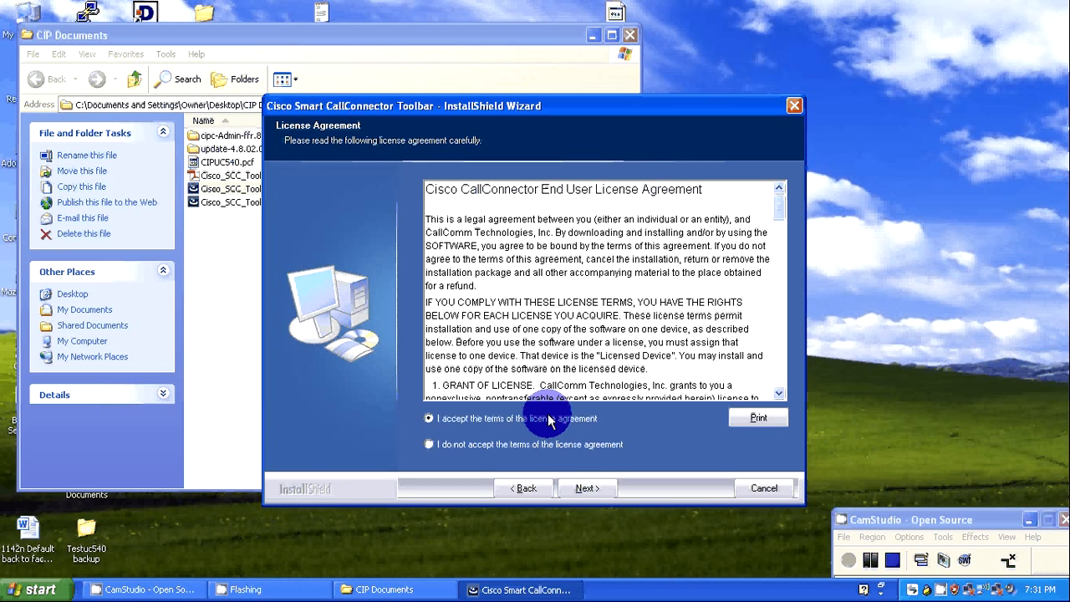
click(584, 490)
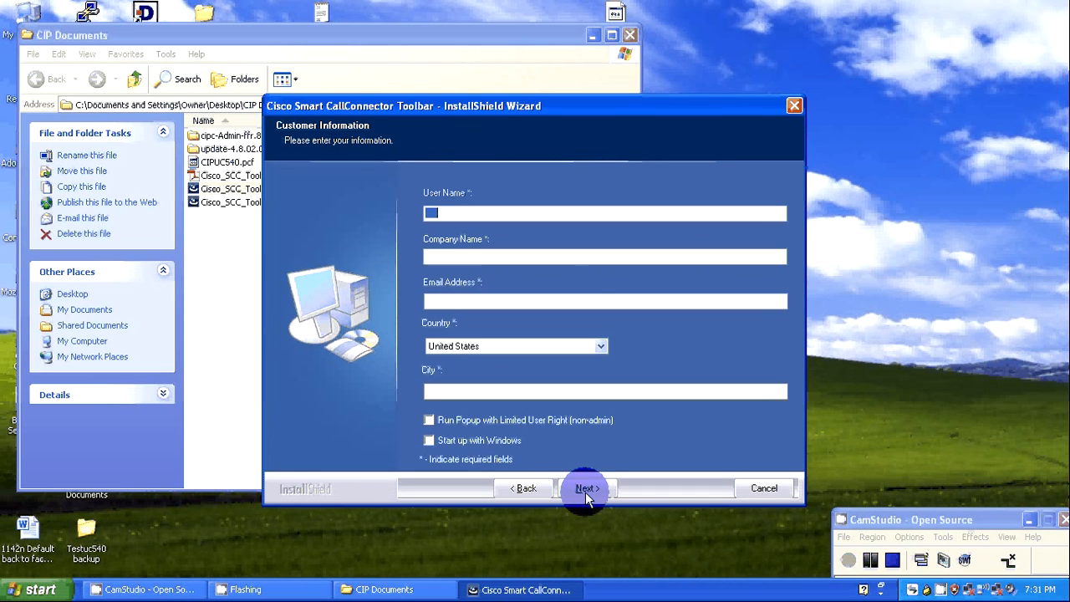
Fill in the customer information with the user name, company name Test, the e-mail address and city Unknown.
click(521, 215)
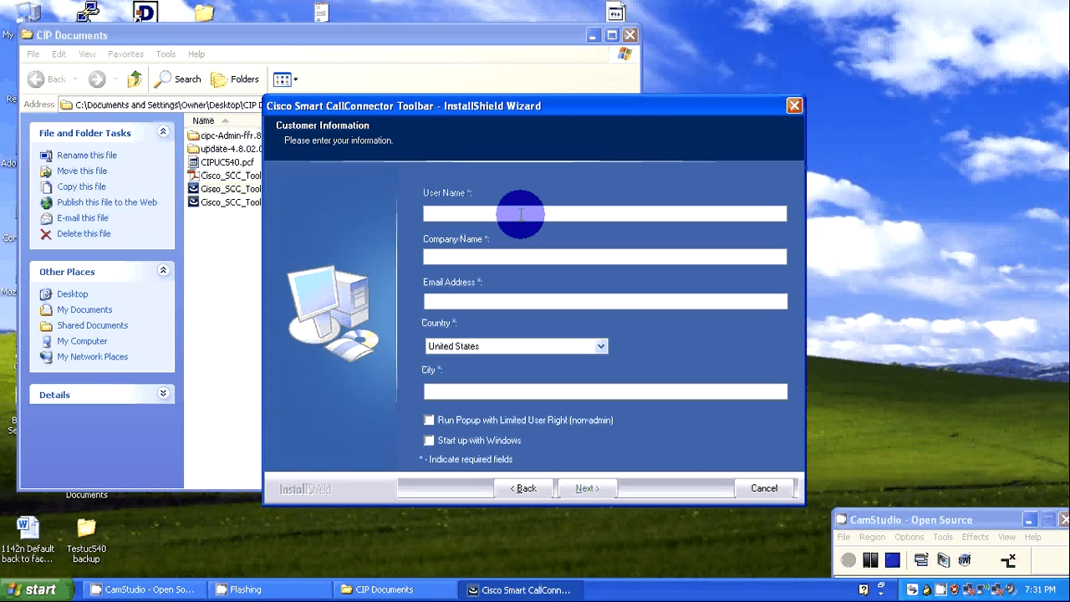
click(528, 257)
text(Test)
click(547, 302)
text(Test@Test.com)
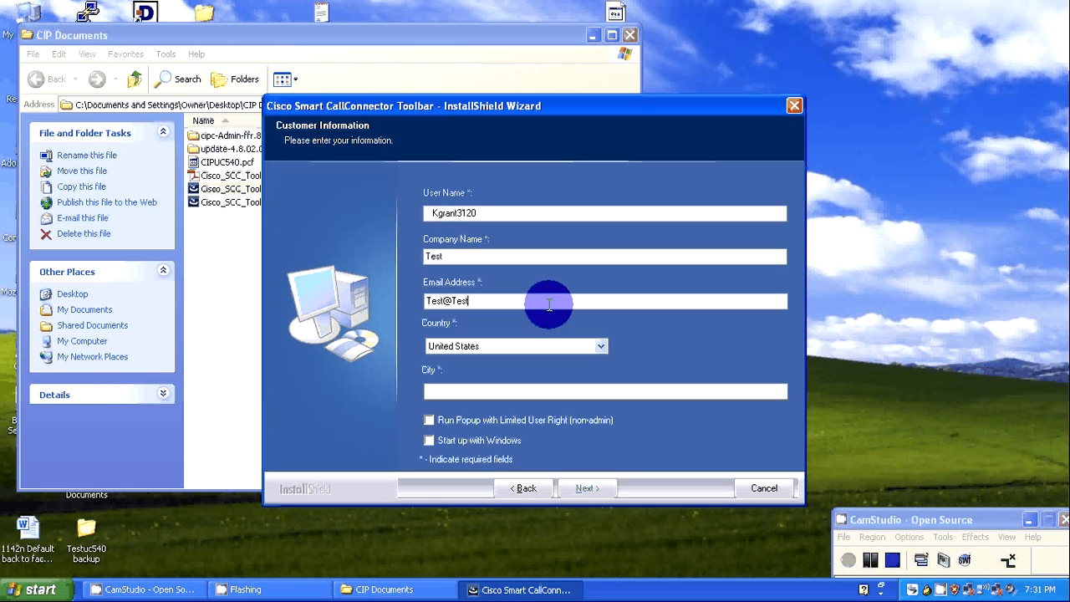
click(488, 394)
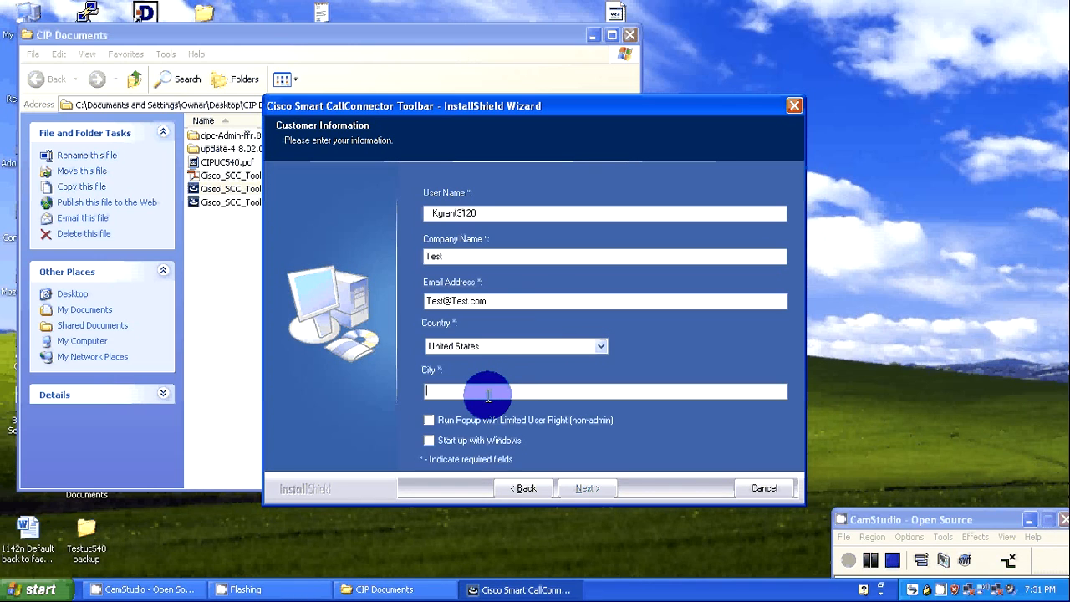
text(Unknown)
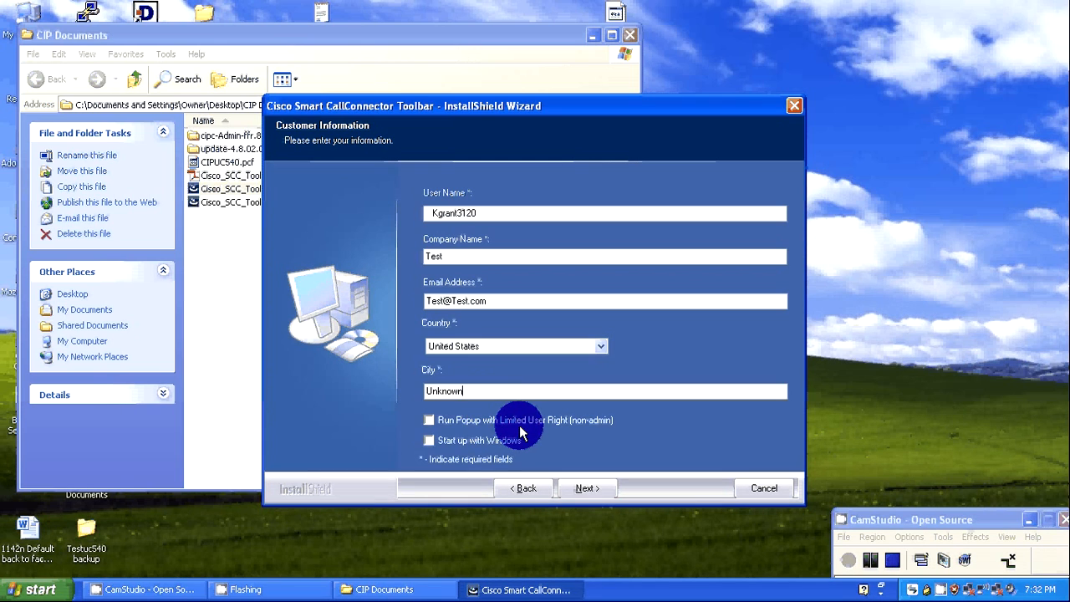
Enable Start up with Windows and start installing the Cisco Smart CallConnector Toolbar.
click(451, 439)
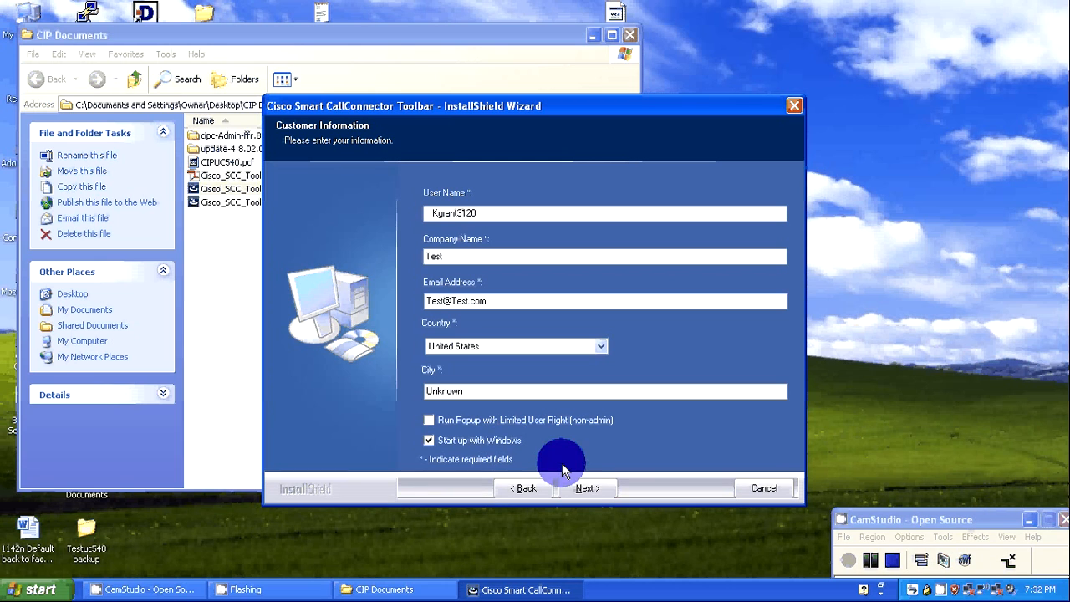
click(586, 488)
click(586, 489)
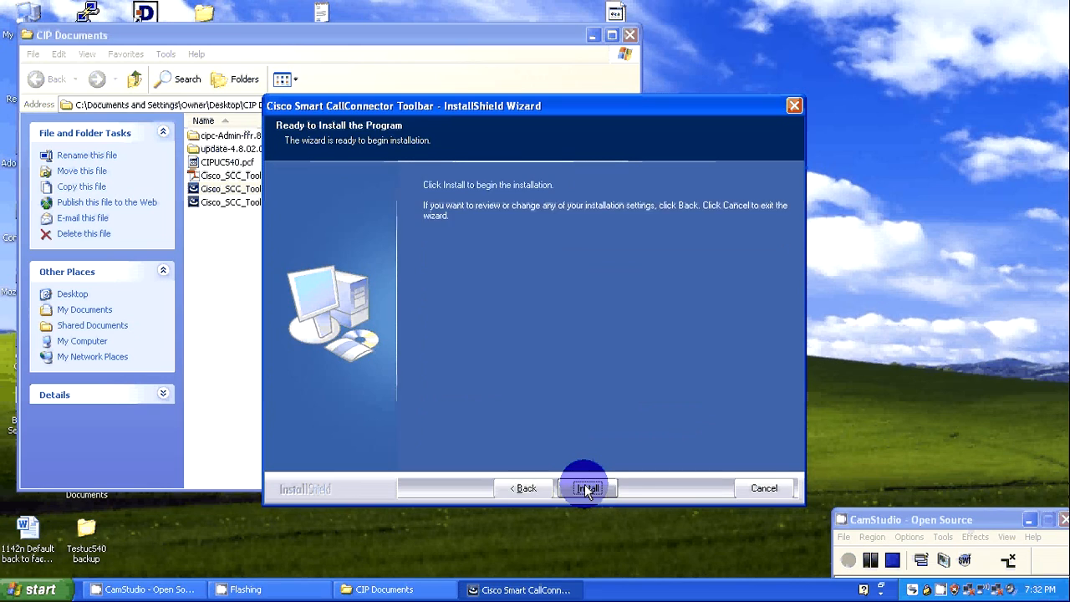
click(586, 489)
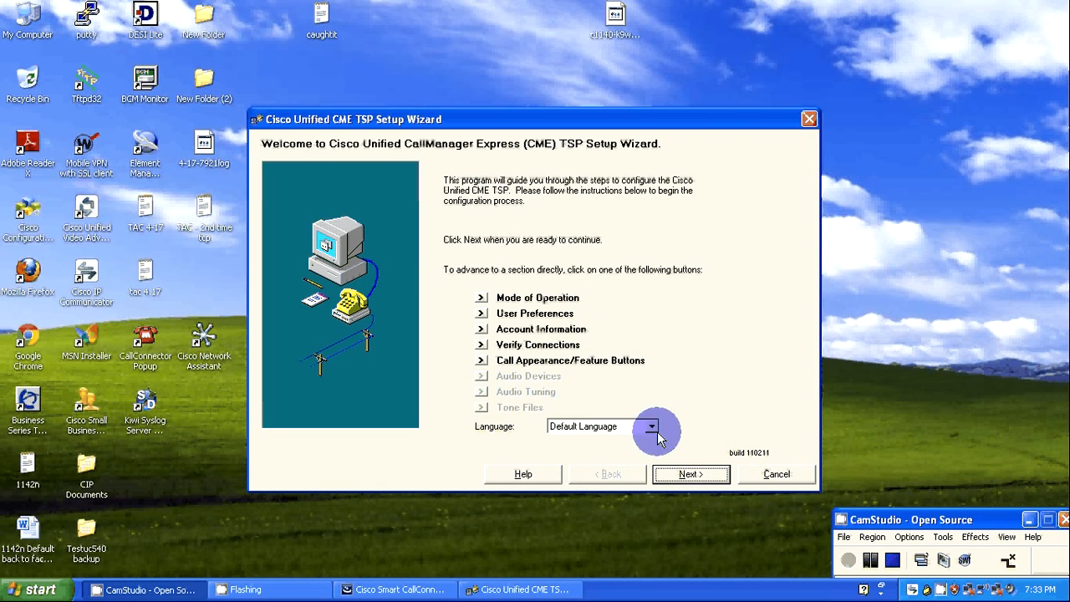
Advance the Cisco Unified CME TSP Setup Wizard to Account Information, keeping the default mode of operation and user preferences.
click(692, 480)
click(690, 478)
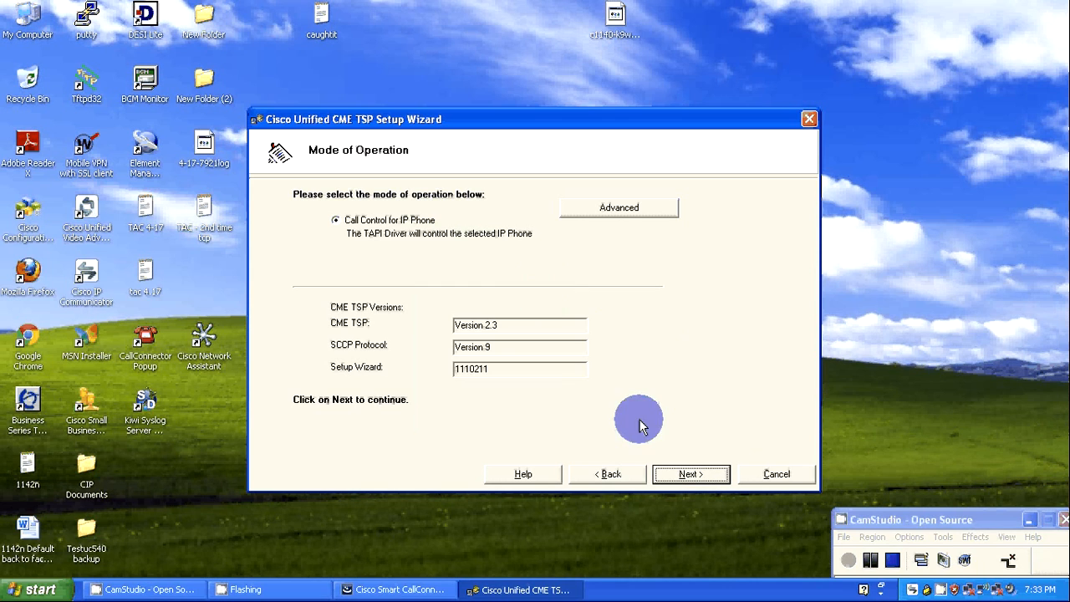
click(689, 475)
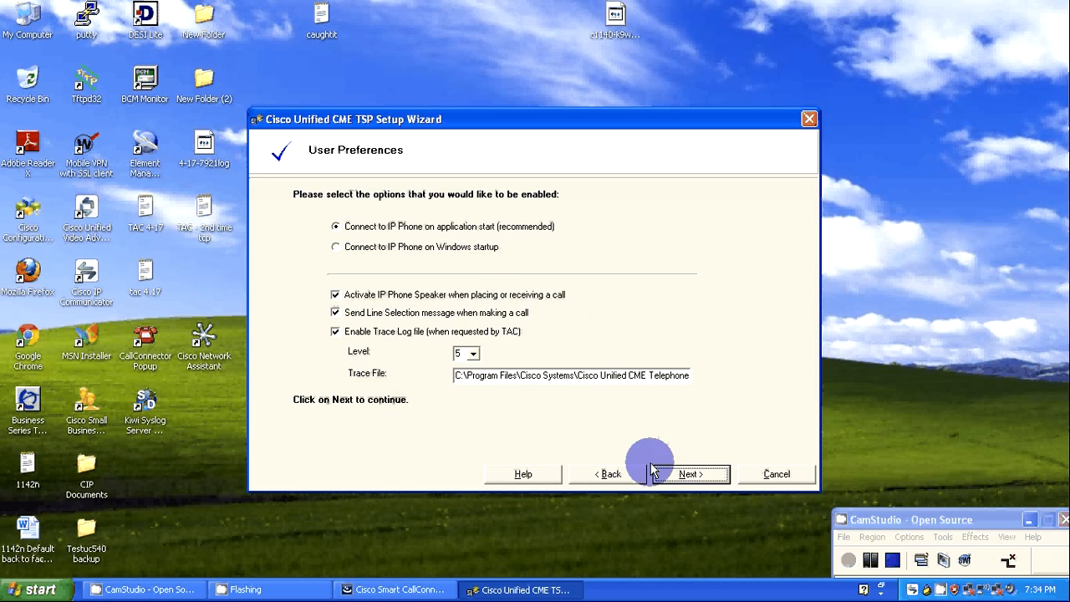
click(673, 477)
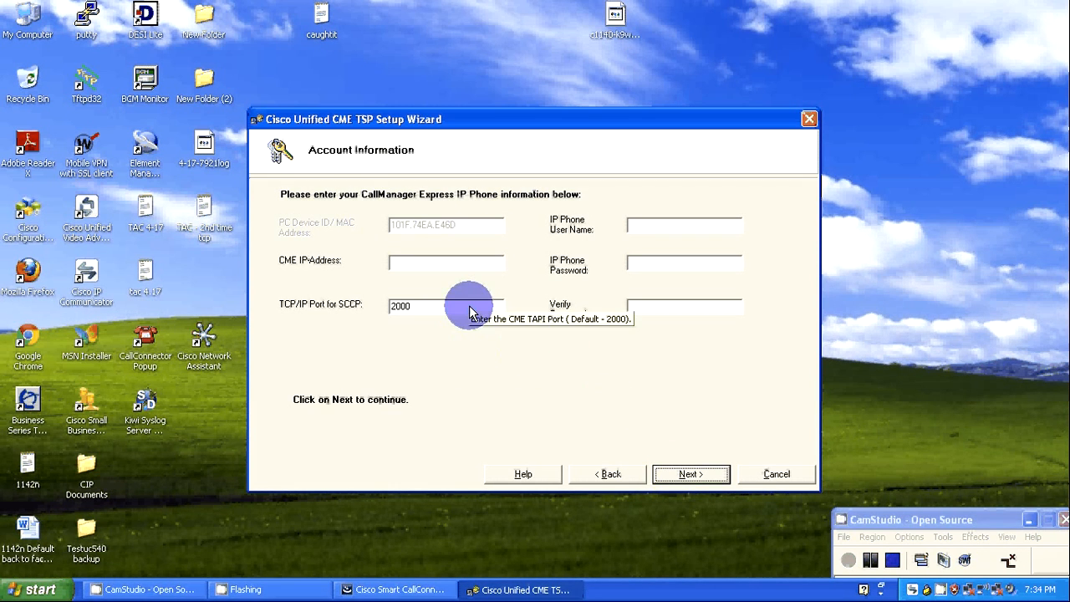
Set the CME IP address to 10.1.10.1 in the account information.
click(442, 266)
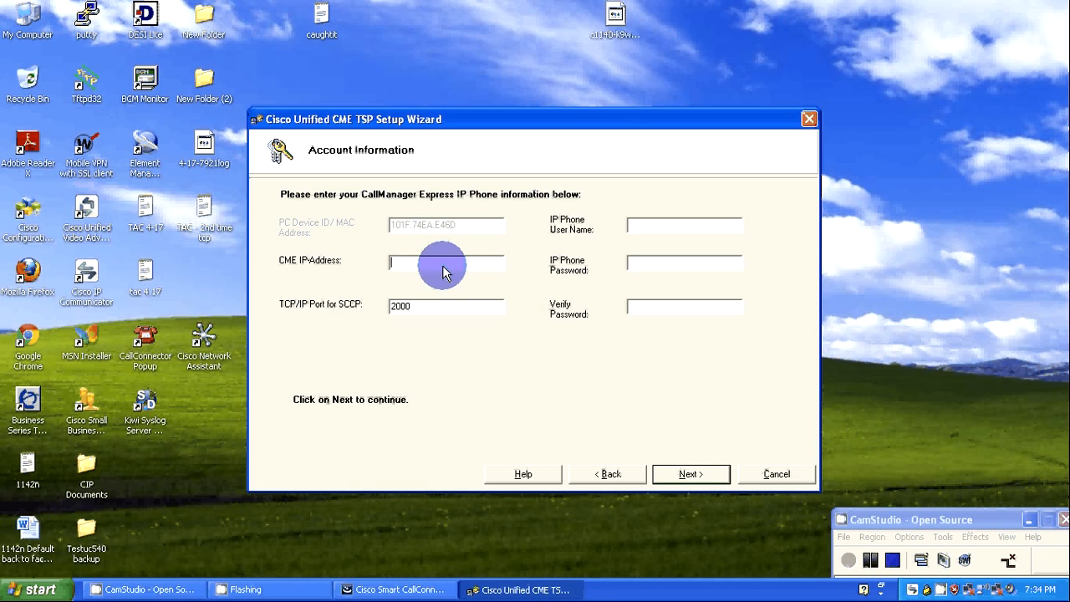
text(10.1.10.1)
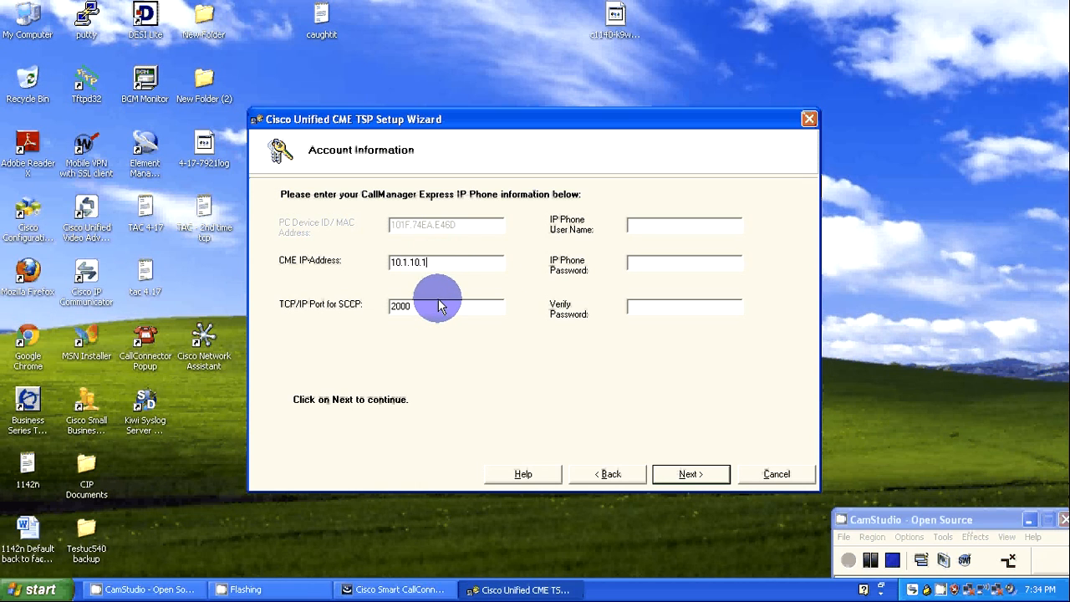
click(651, 228)
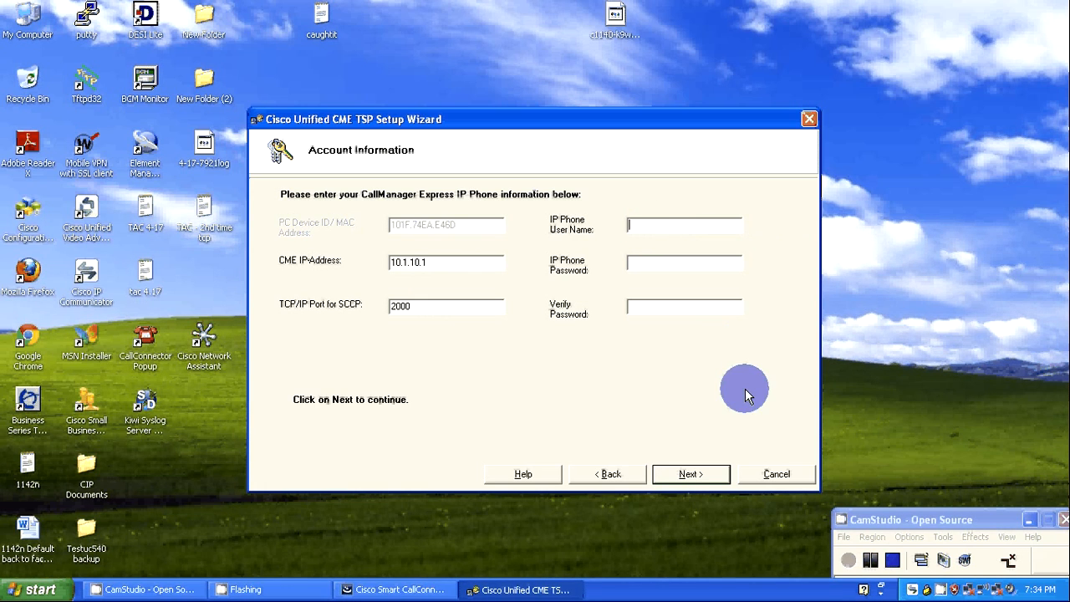
click(870, 560)
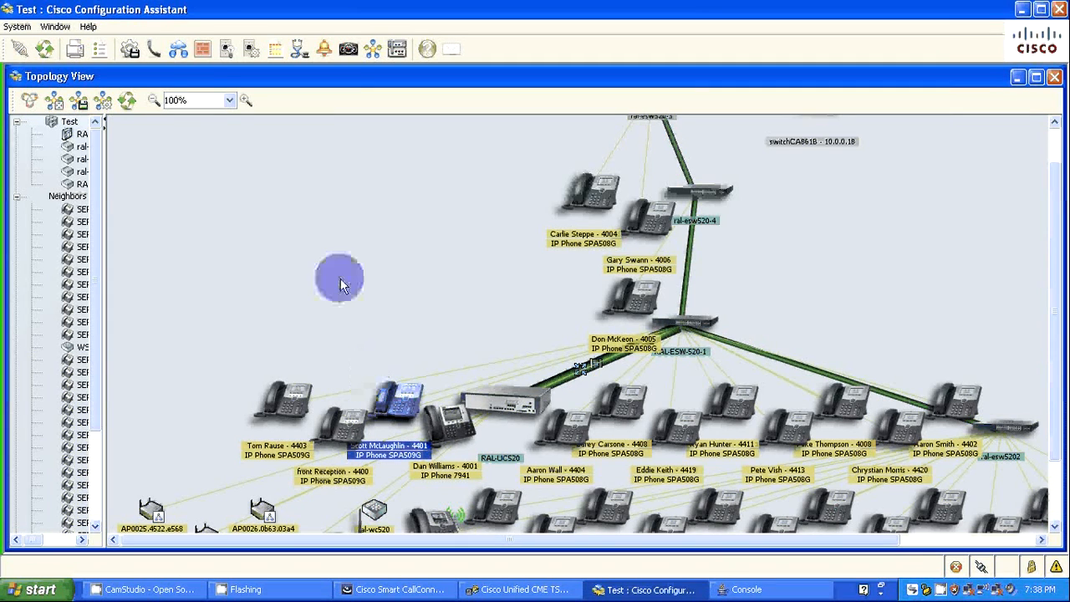
In Cisco Configuration Assistant, sort the Users and Phones list by phone type to look up the CIPC phone's user ID, then return to the setup wizard.
click(156, 52)
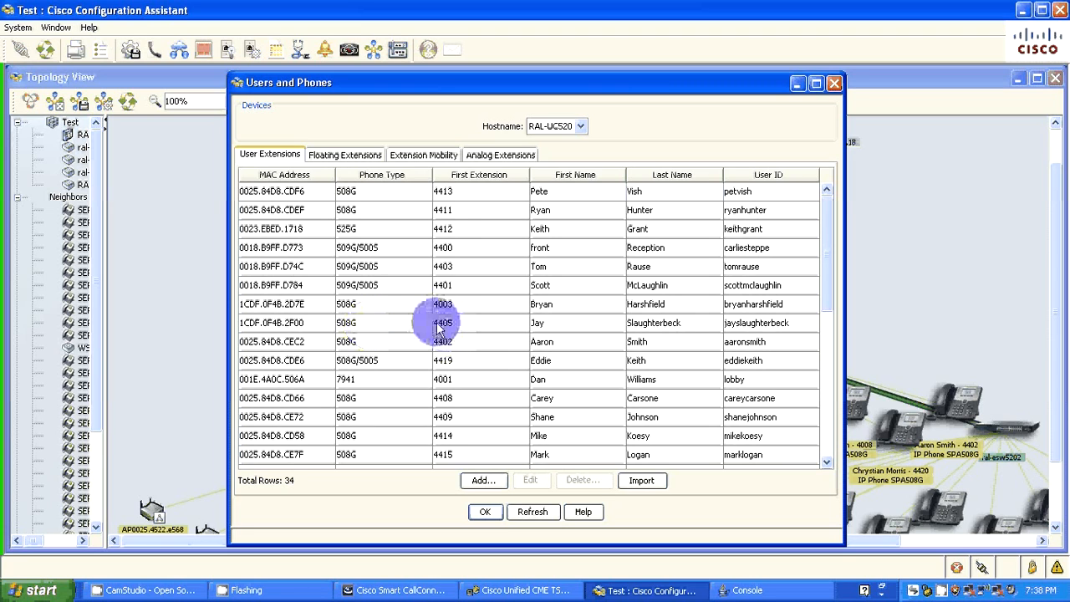
click(368, 177)
click(373, 176)
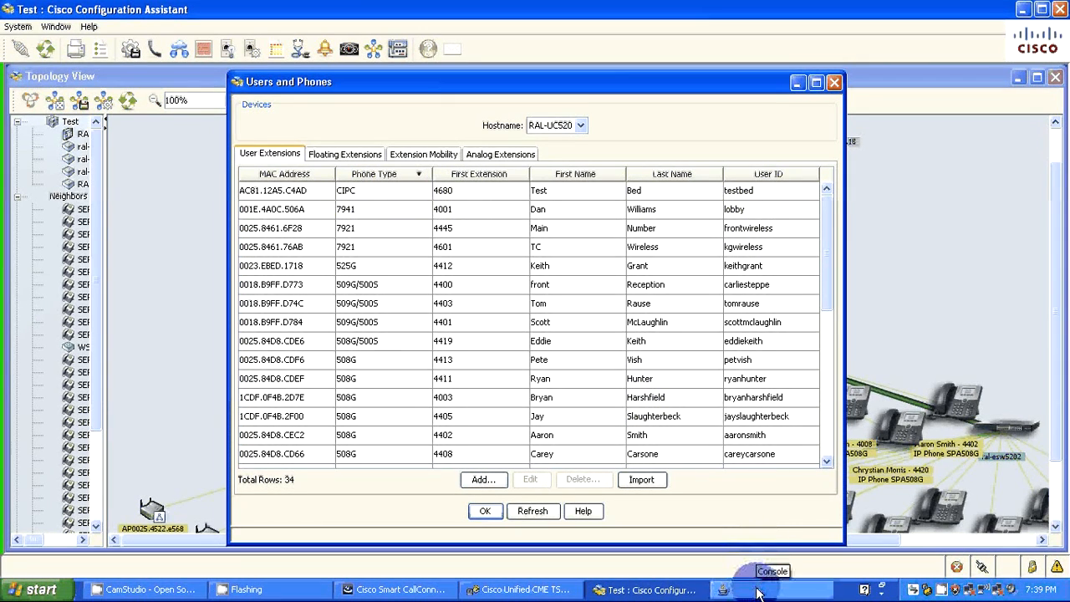
click(411, 590)
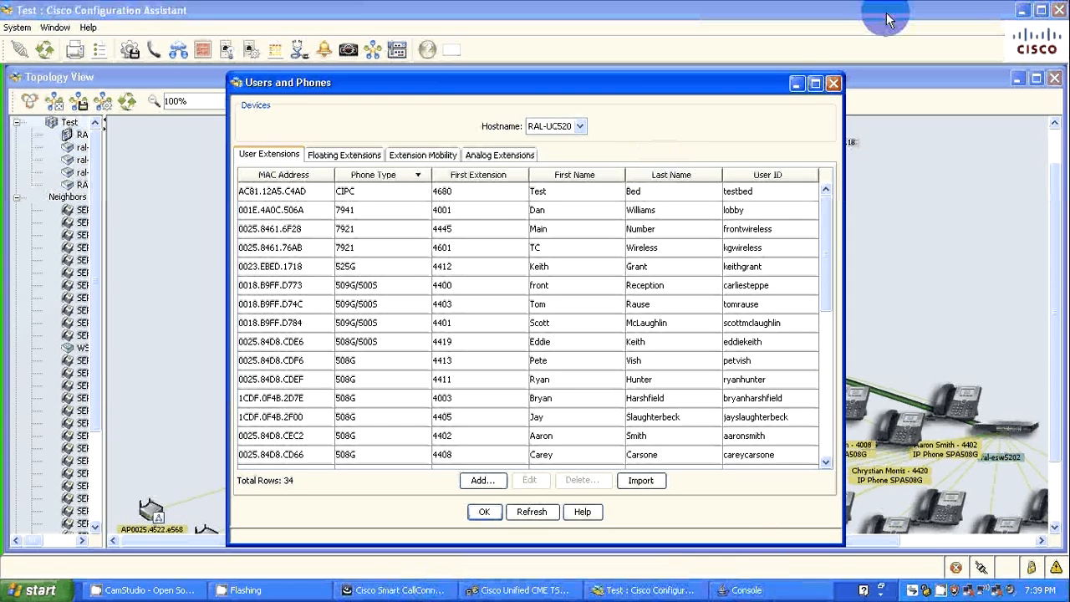
click(1021, 11)
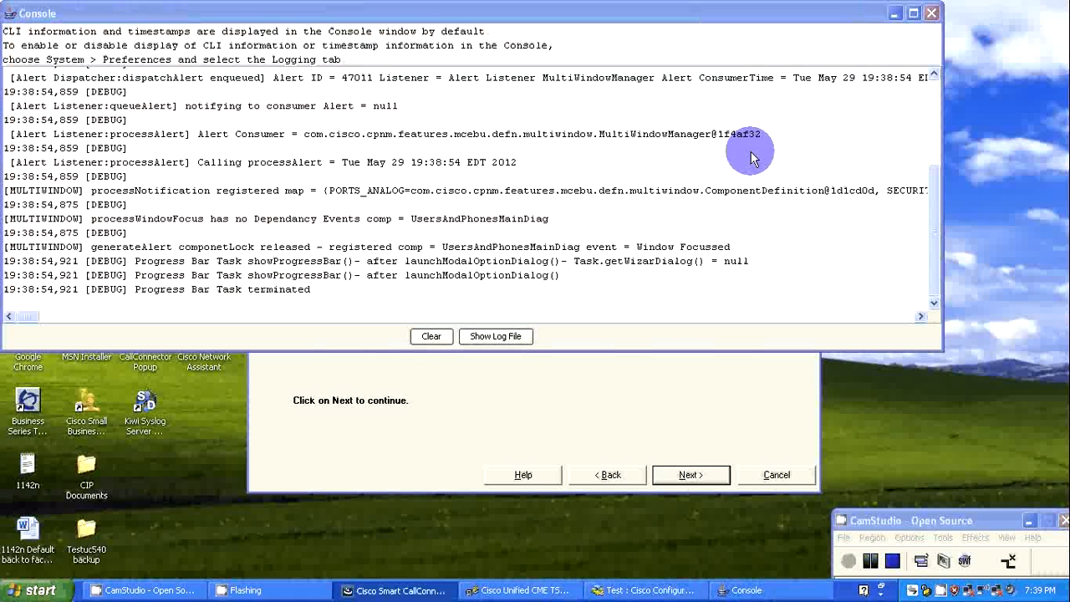
click(894, 13)
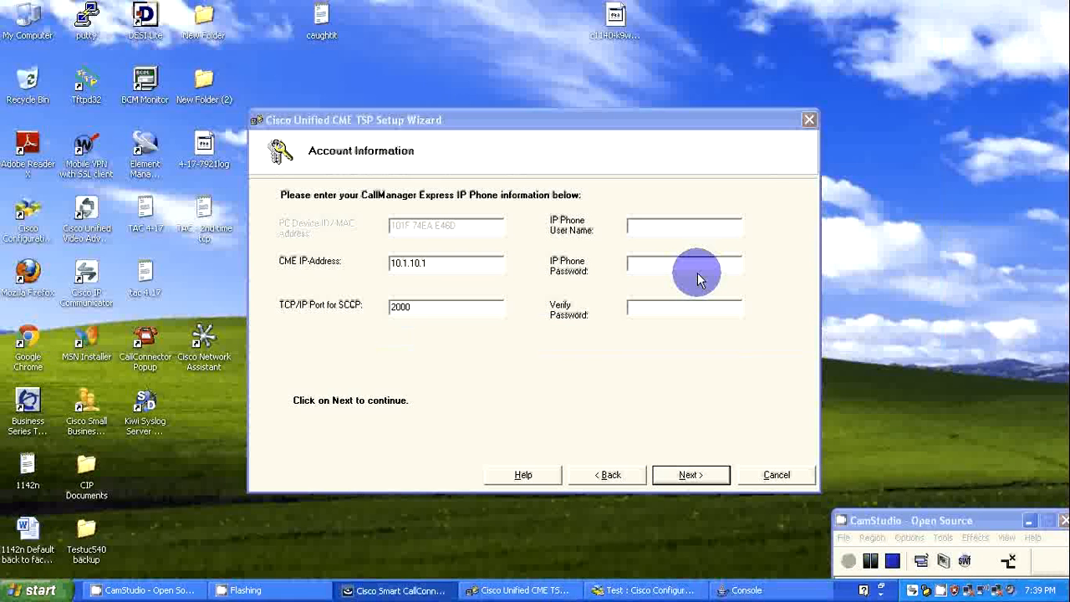
Enter testbed as the IP phone user name, fill in and verify the IP phone password, and continue to the connection settings.
click(645, 228)
text(test)
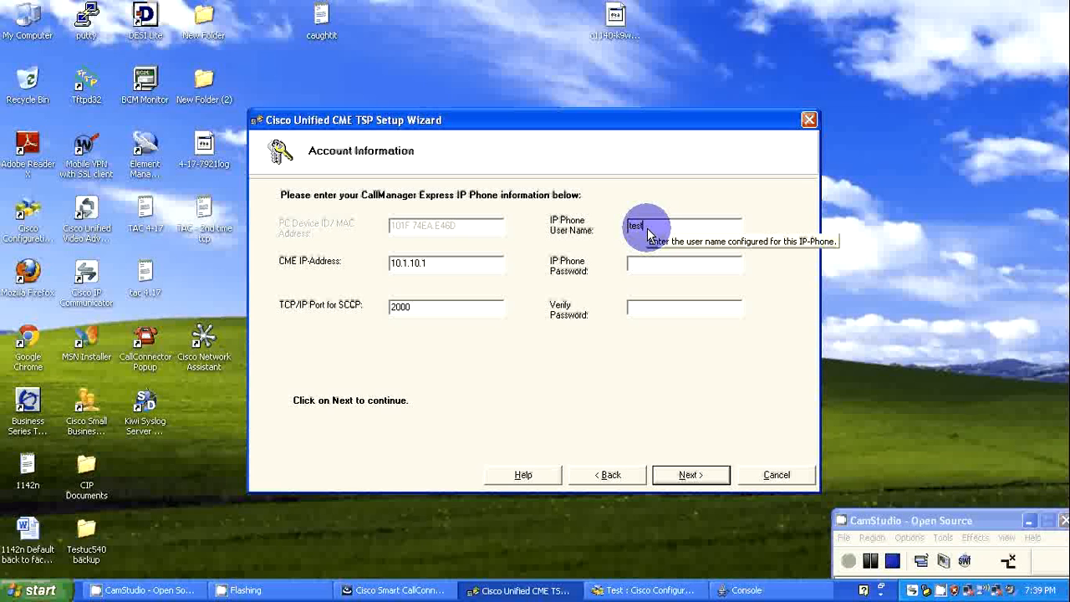
text(bed)
click(651, 264)
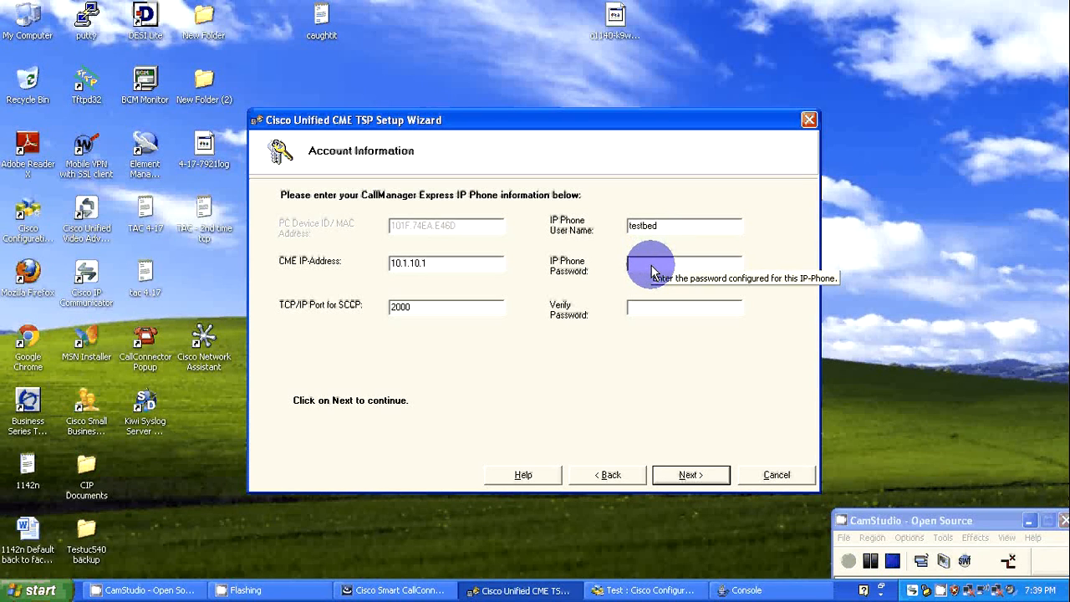
text(*****)
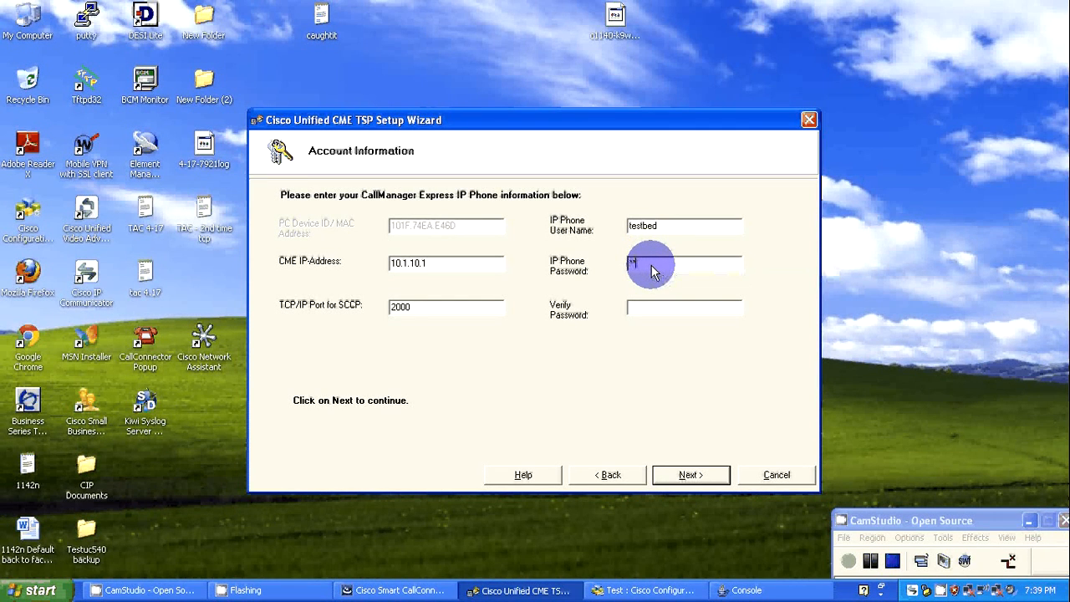
text(**)
click(665, 309)
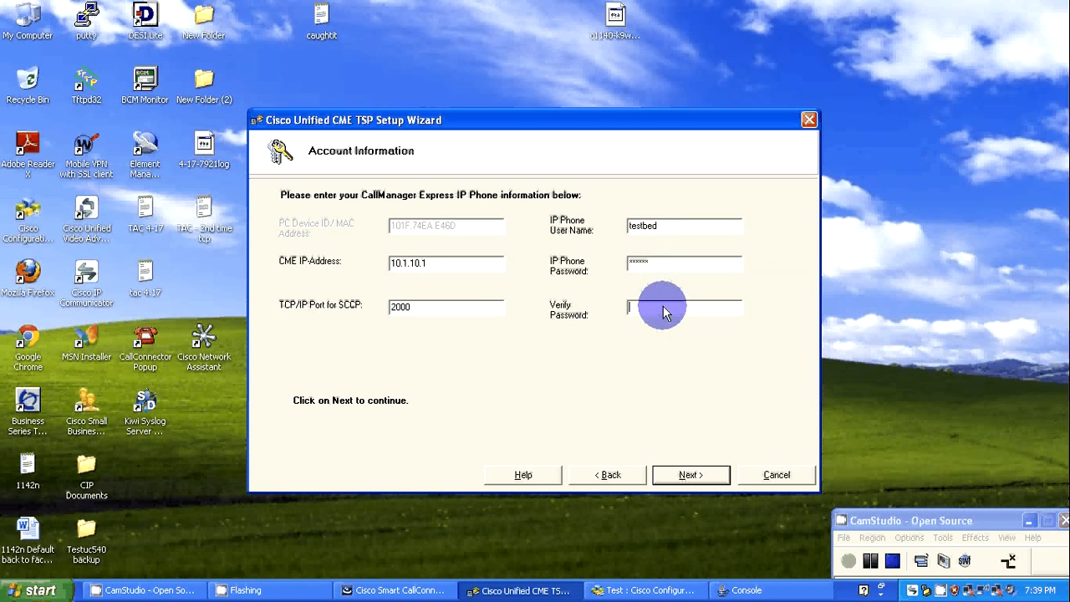
text(******)
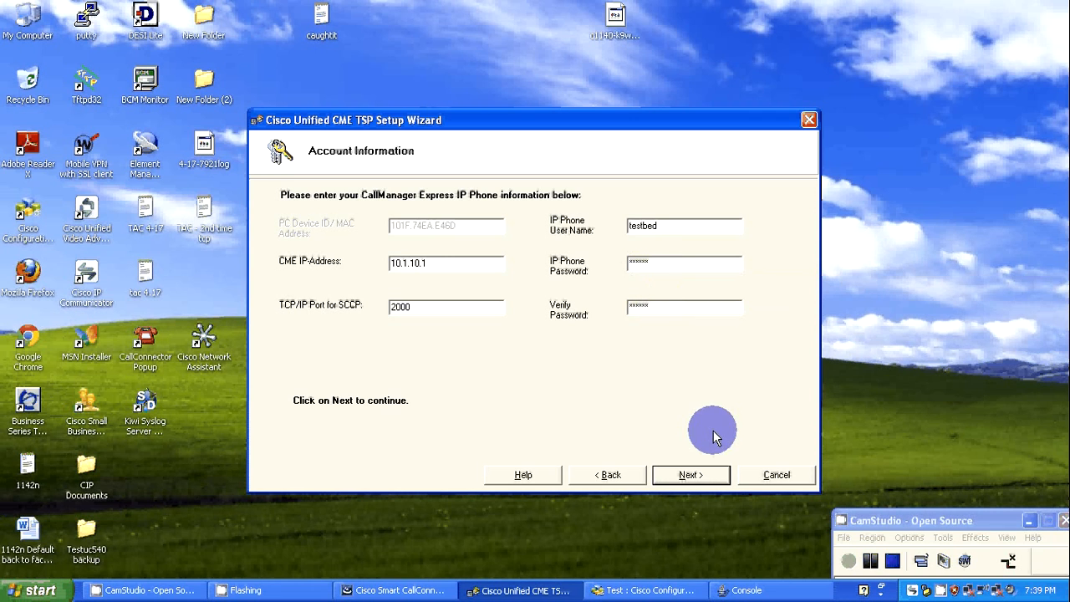
click(691, 474)
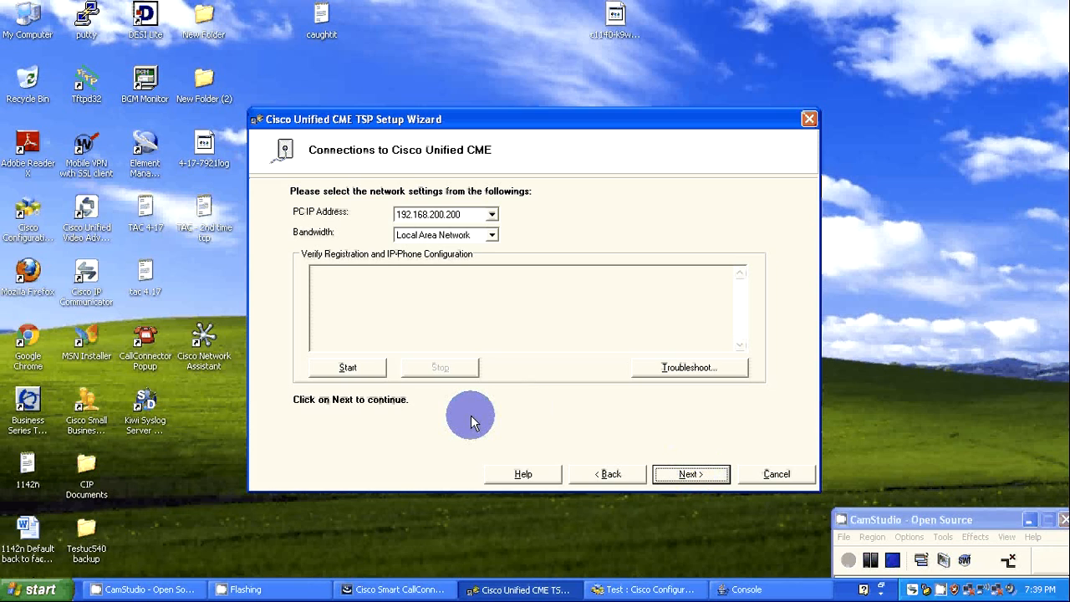
Run the registration and IP phone configuration check, view the troubleshooting guide, and run the check again.
click(492, 237)
click(491, 238)
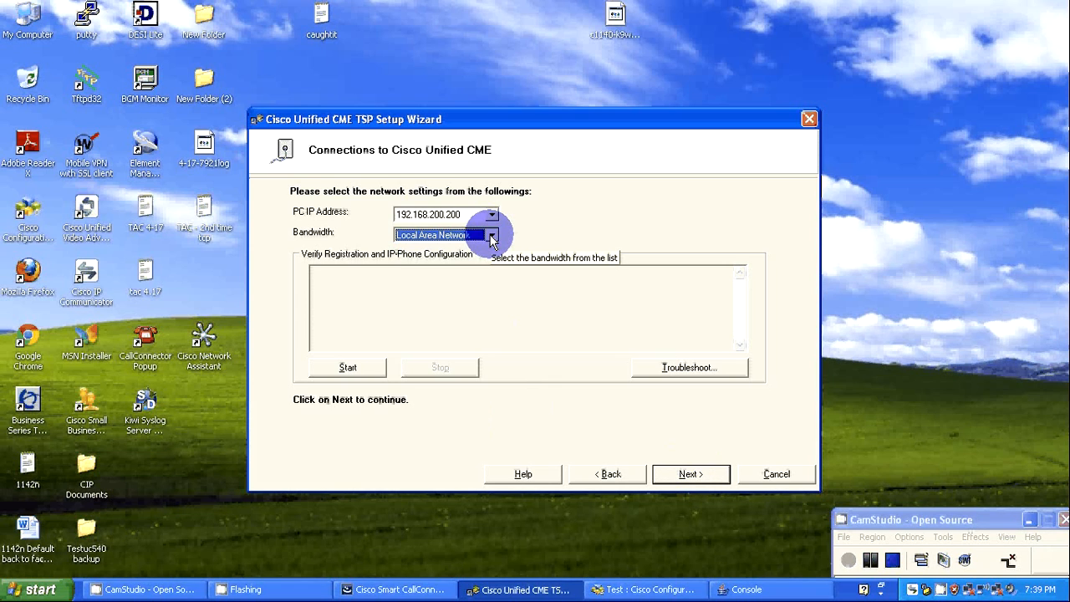
click(351, 373)
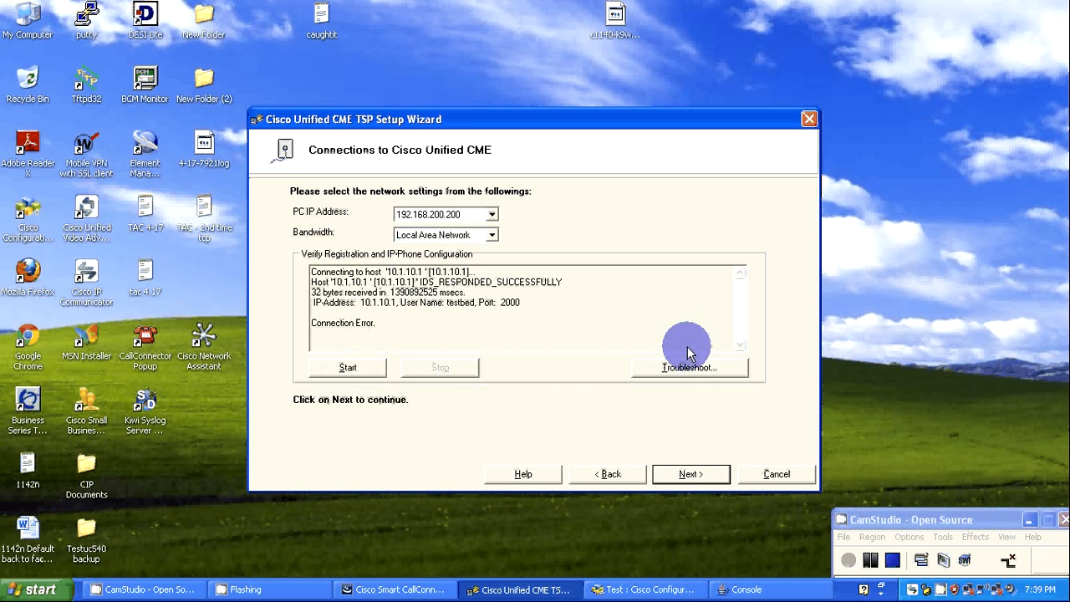
click(688, 369)
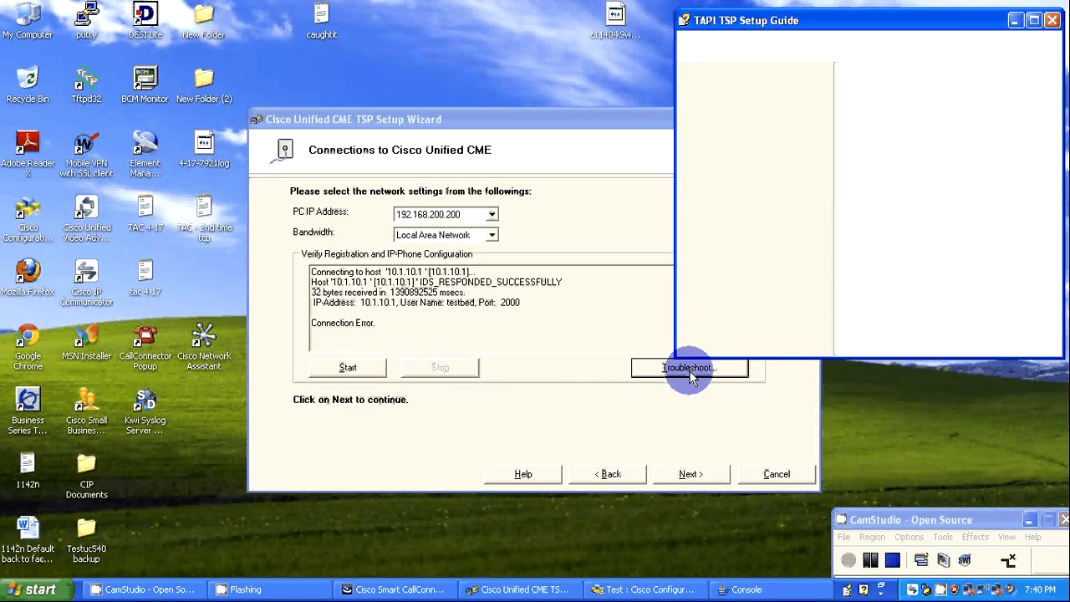
click(1052, 21)
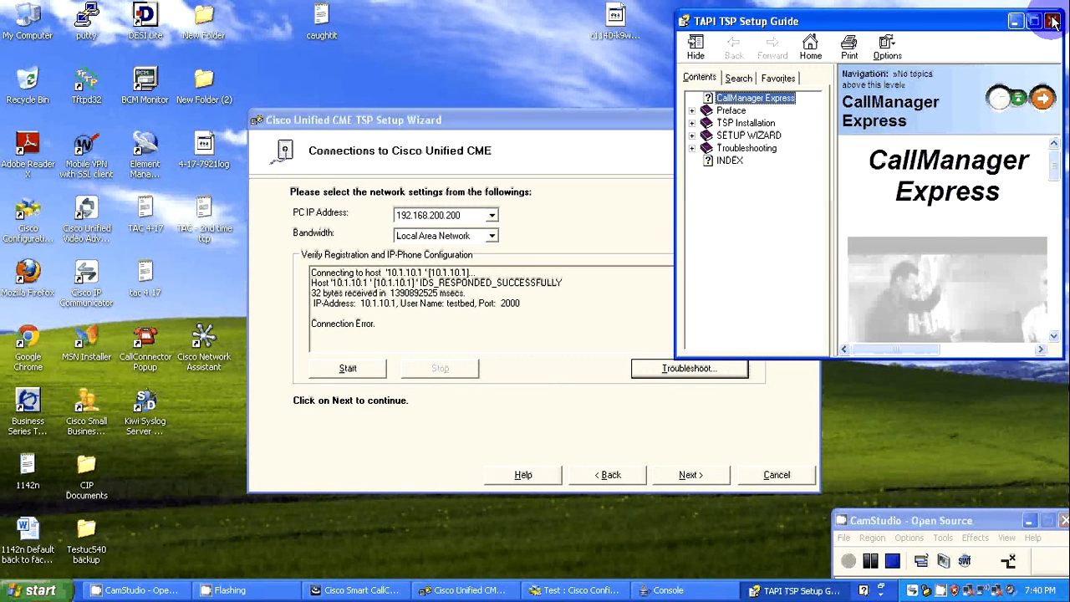
click(346, 370)
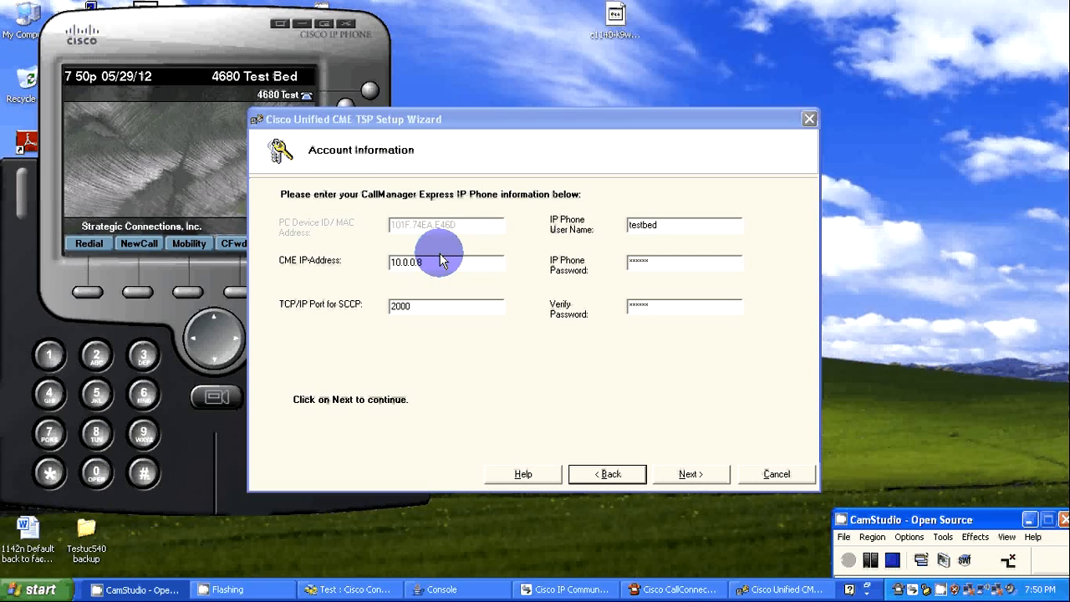
Continue with the account information, run the registration and IP phone configuration check, and proceed to the call appearance buttons.
click(688, 474)
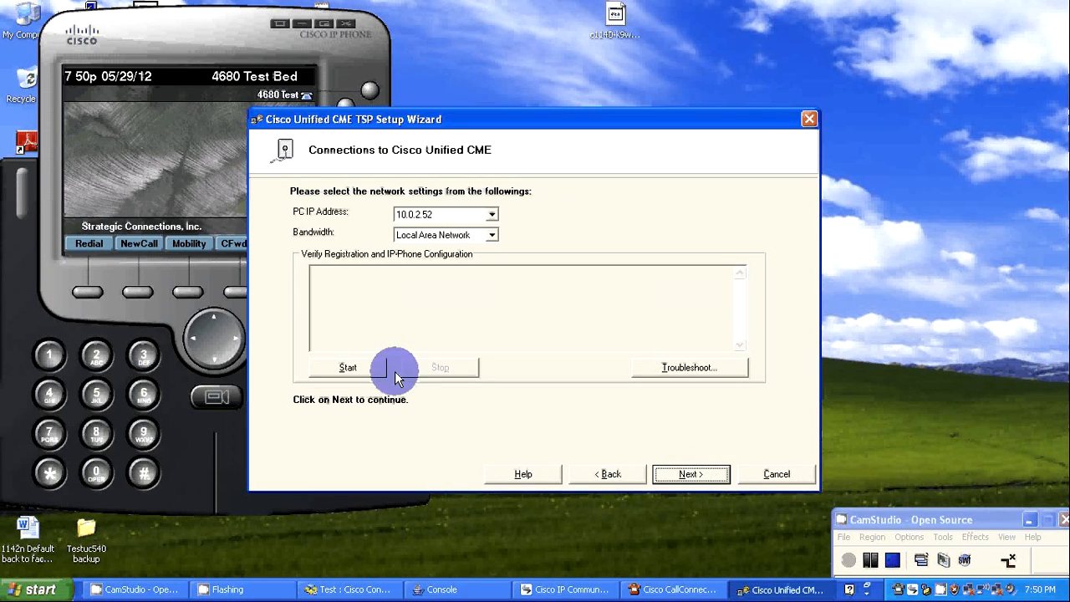
click(347, 368)
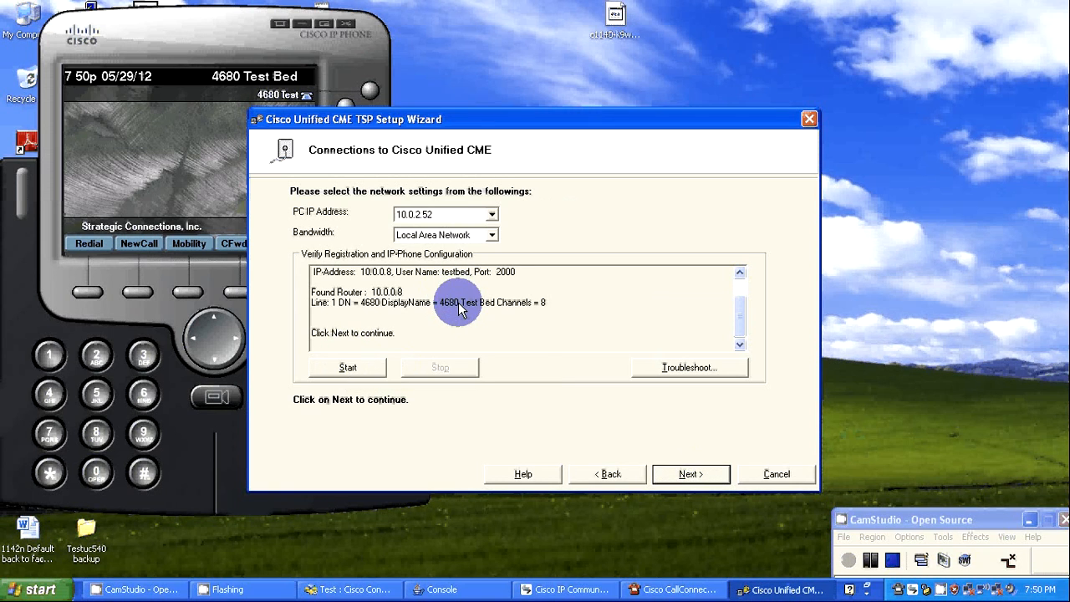
click(687, 474)
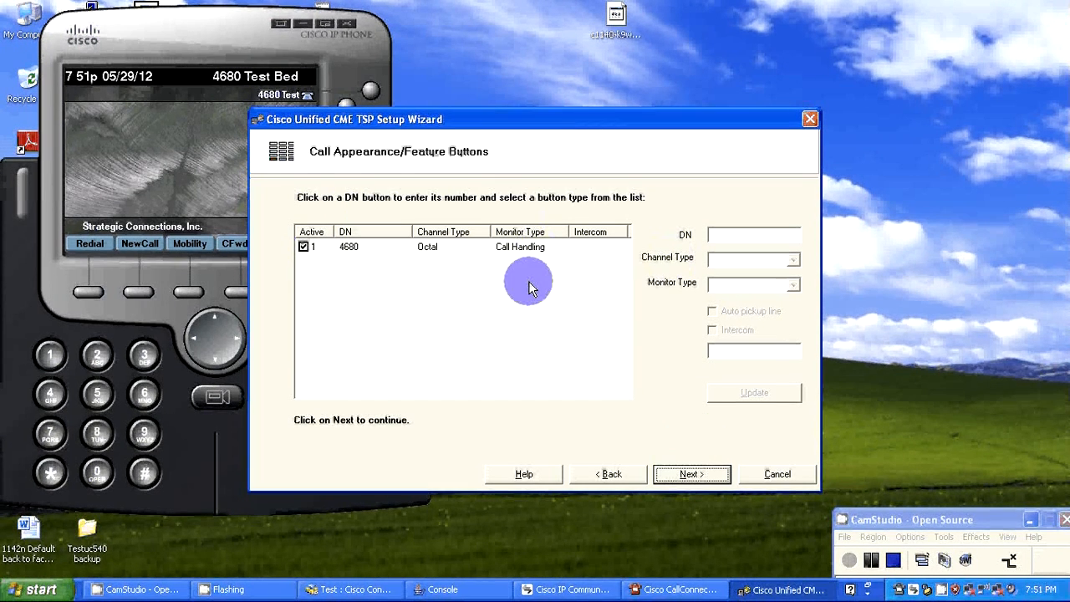
Review line 1's button settings, keep them, save the TSP configuration, and confirm adding the TSP to Phone and Modem.
click(445, 247)
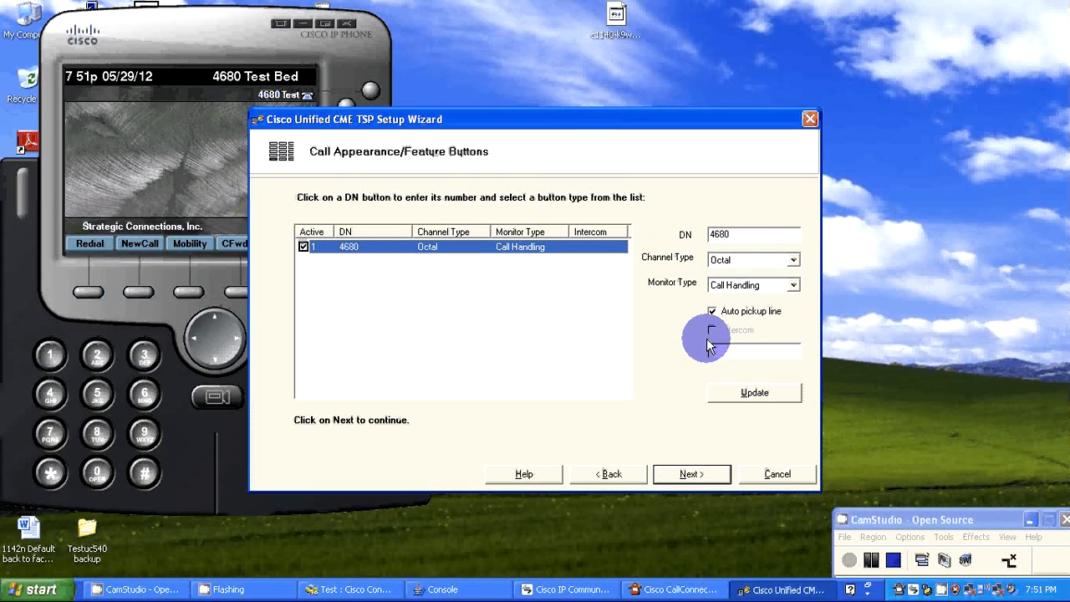
click(685, 474)
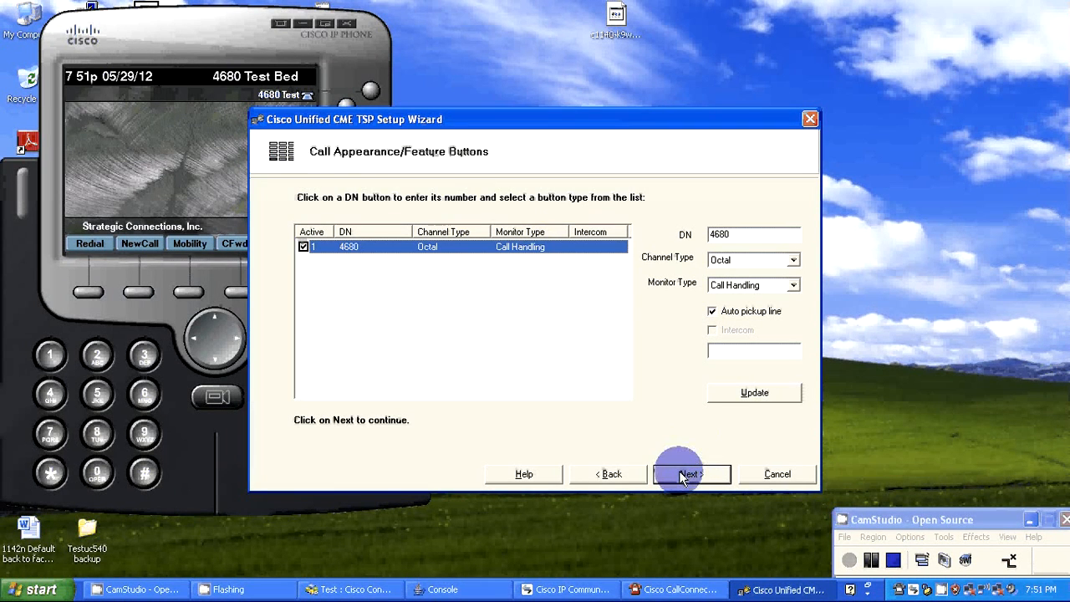
click(682, 475)
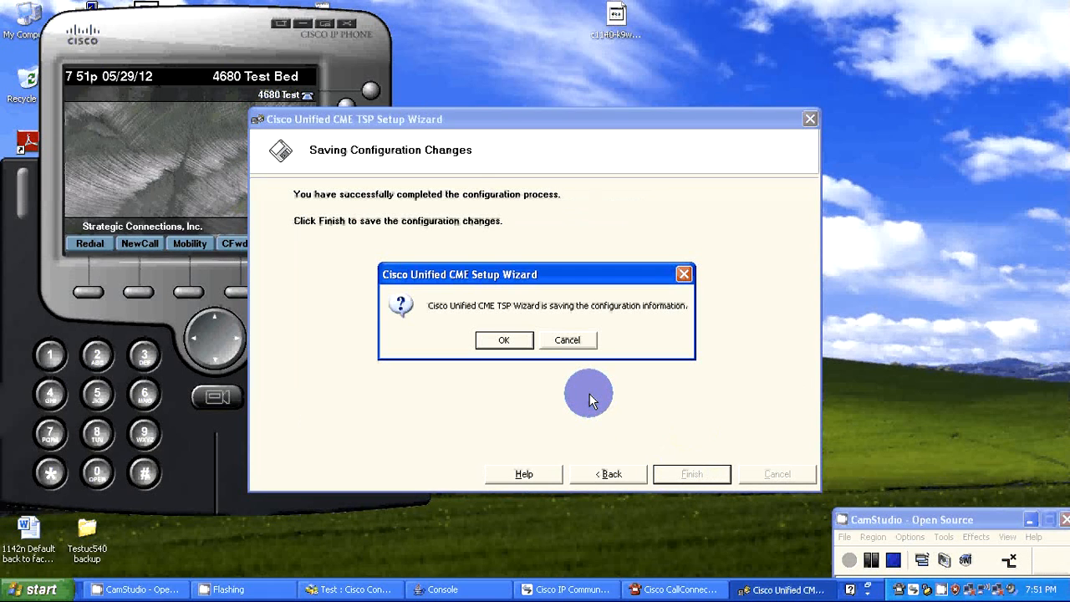
click(506, 338)
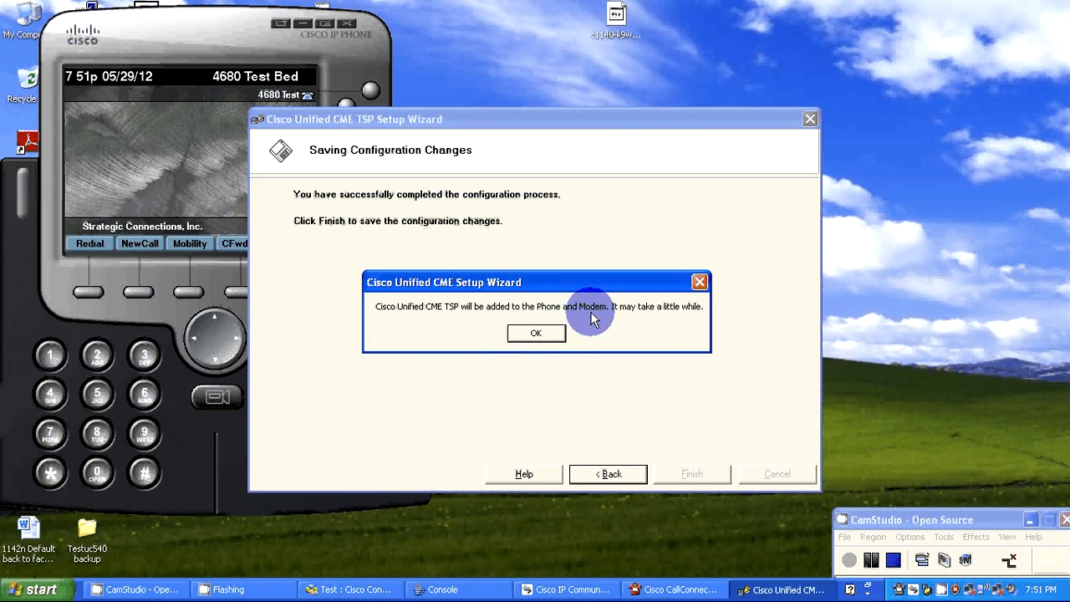
click(542, 330)
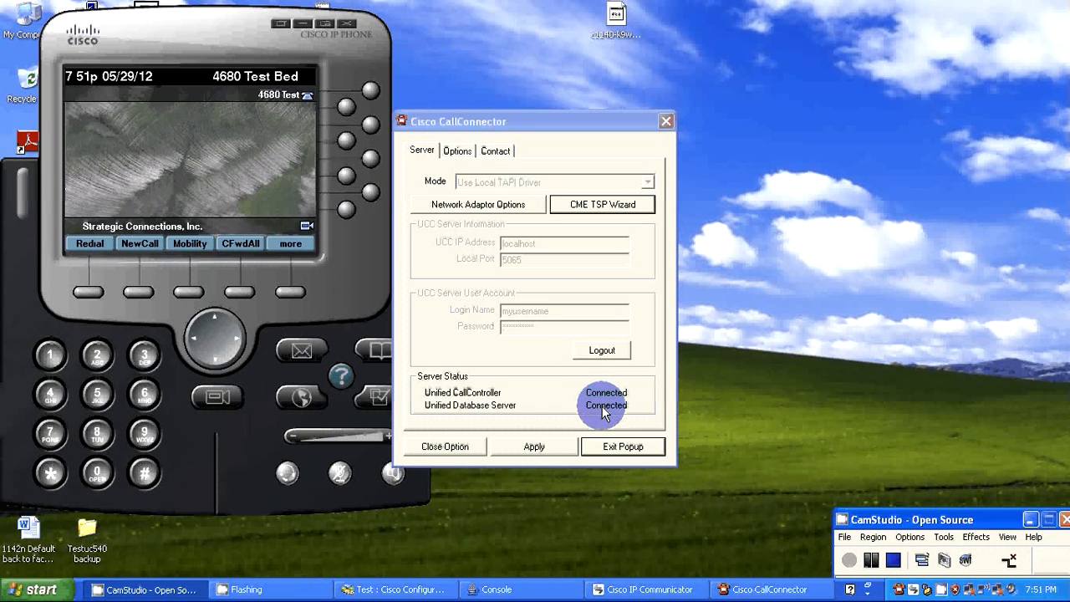
Apply the CallConnector server settings with the local TAPI driver mode and close the options window.
click(338, 266)
click(483, 355)
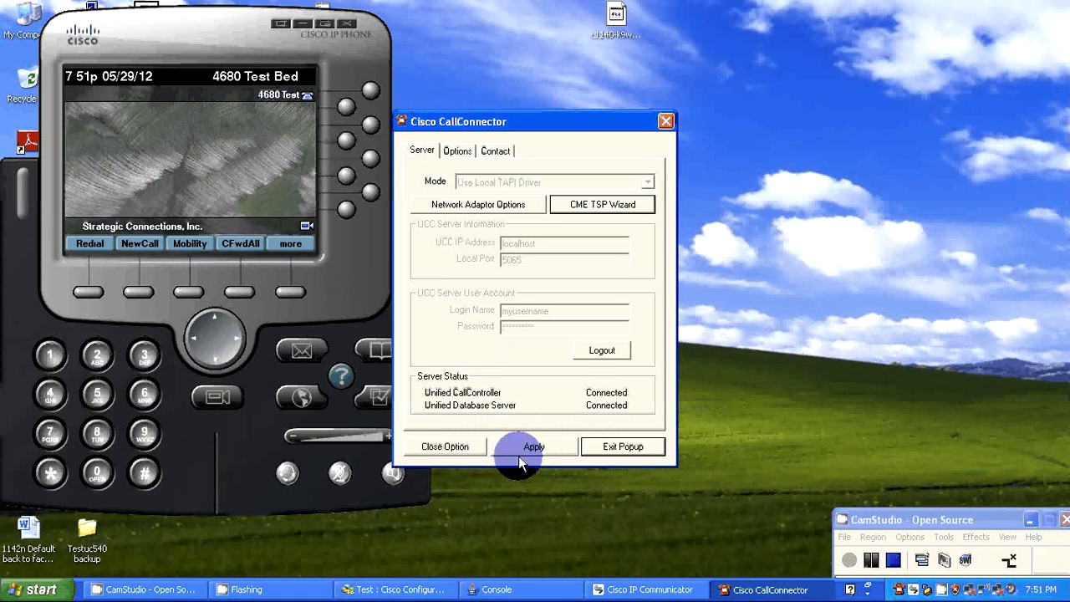
click(525, 451)
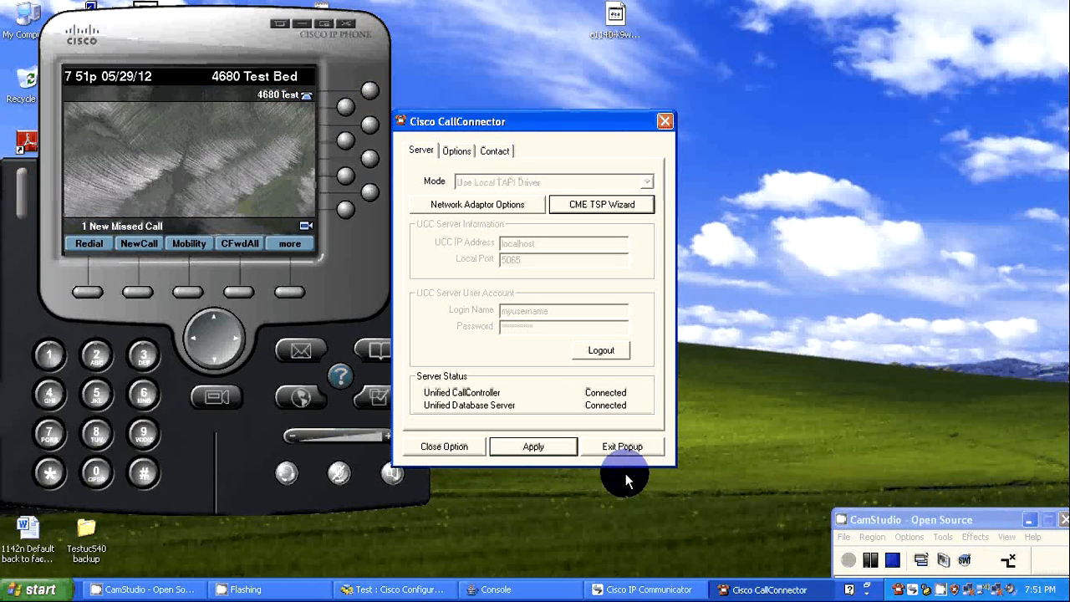
click(473, 451)
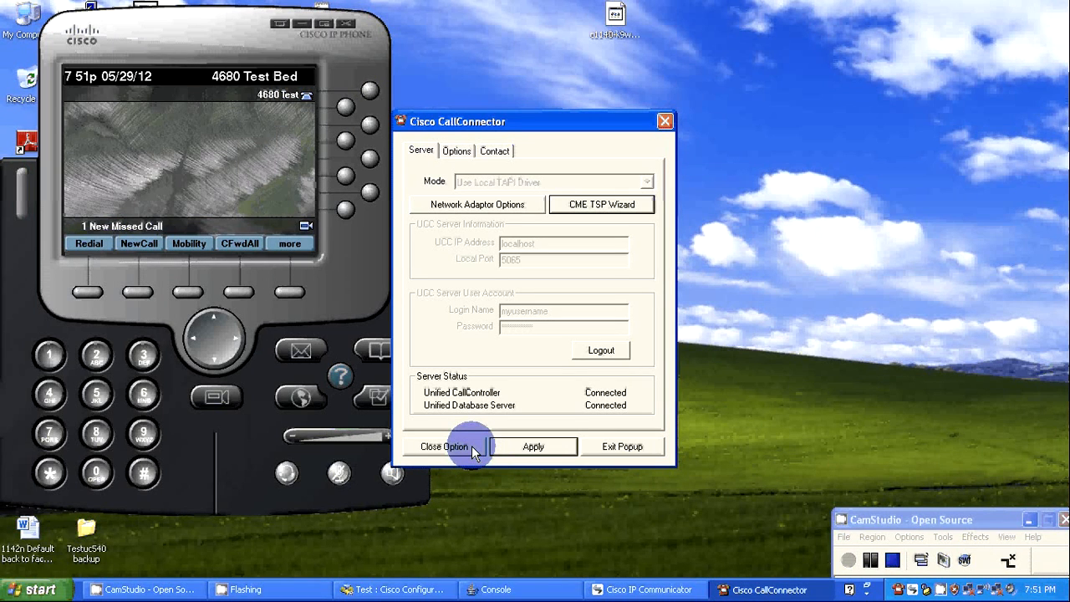
click(471, 448)
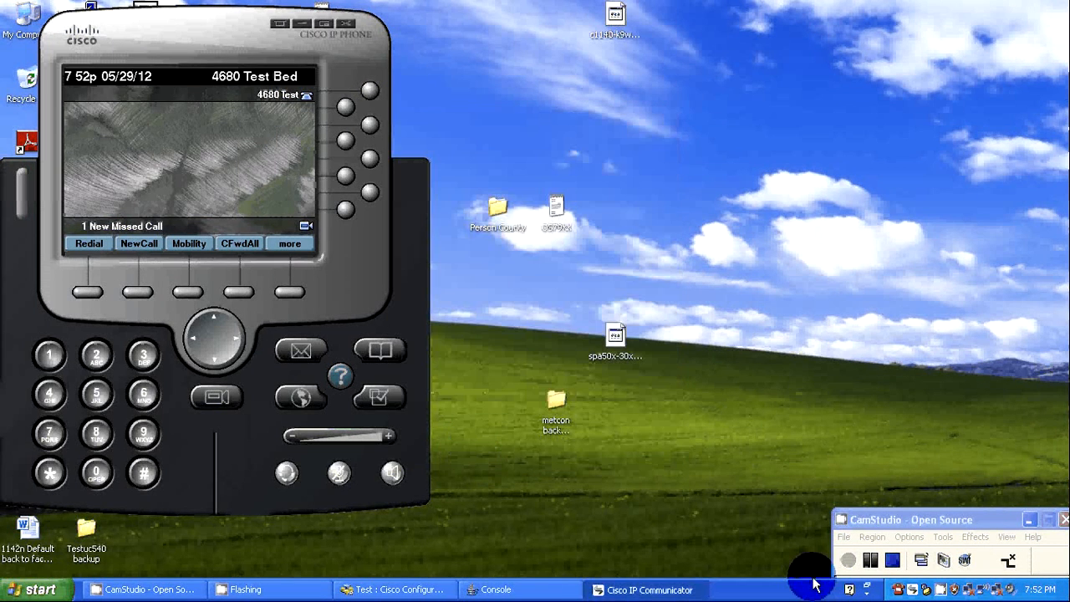
Place a test call to a colleague's extension through CallConnector and hang up from the call notification.
right_click(899, 591)
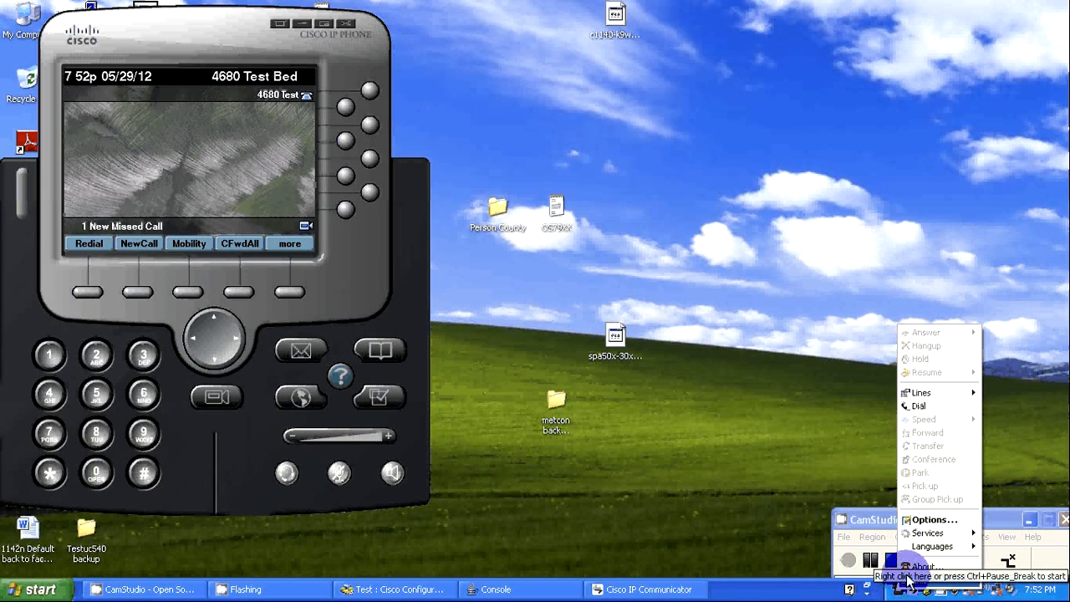
click(923, 406)
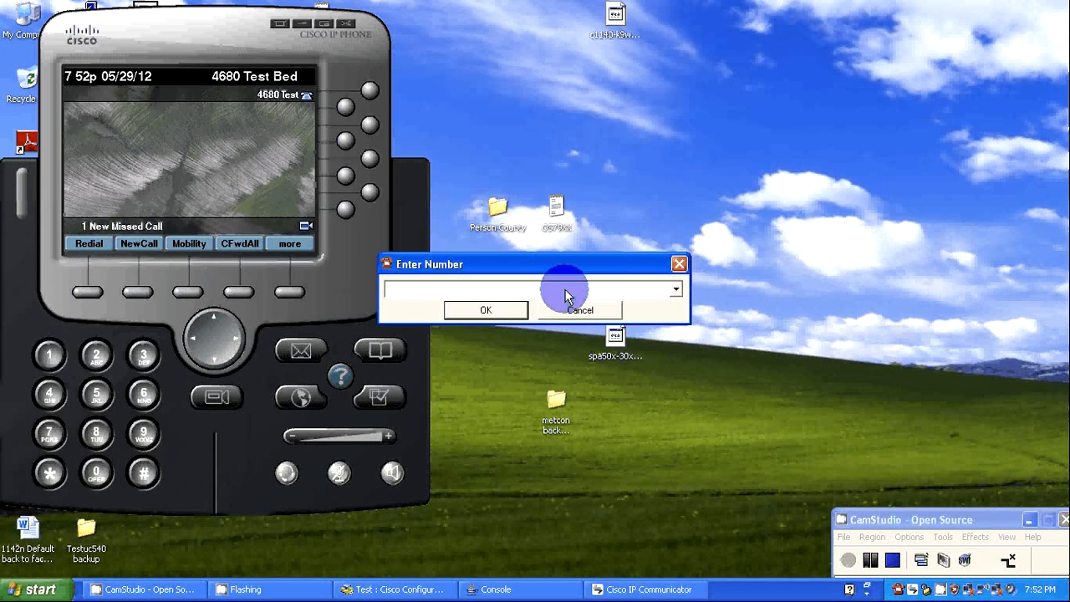
text(4412)
click(502, 315)
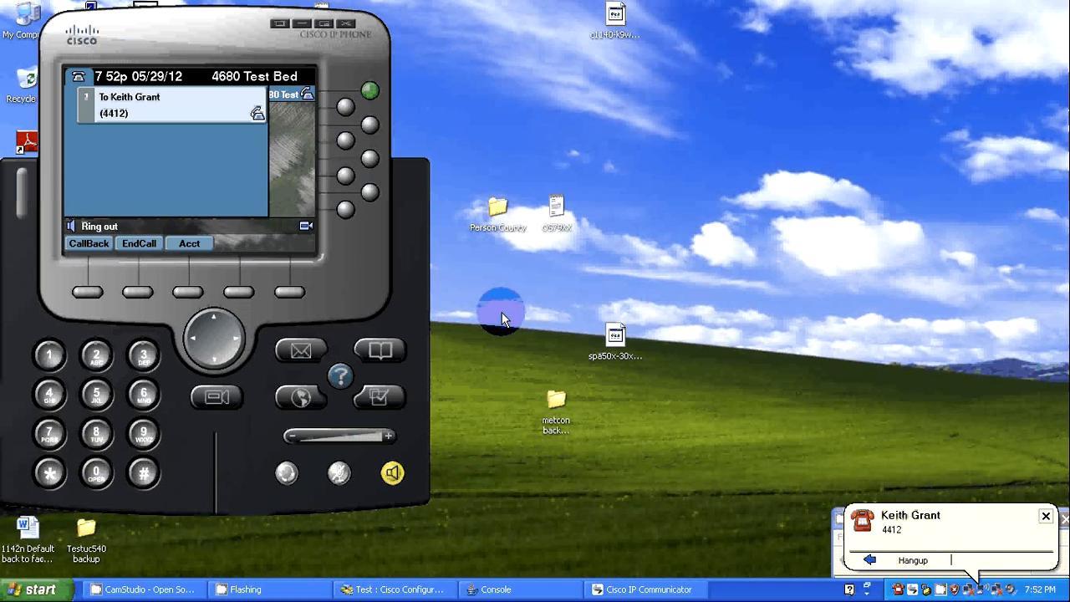
click(916, 563)
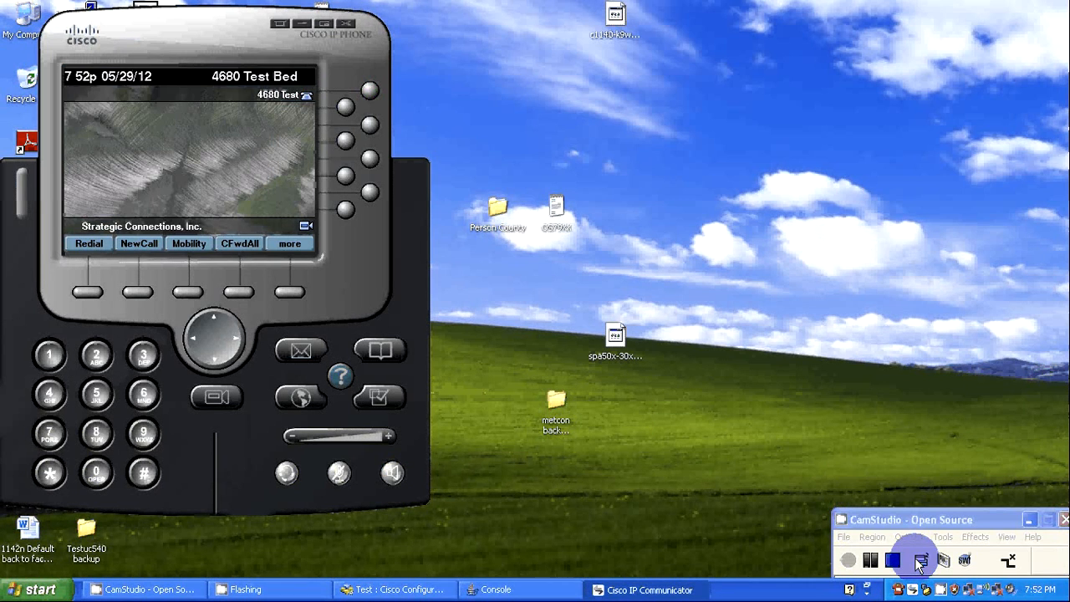
Call the same colleague's extension again with the CallConnector Dial command.
right_click(903, 587)
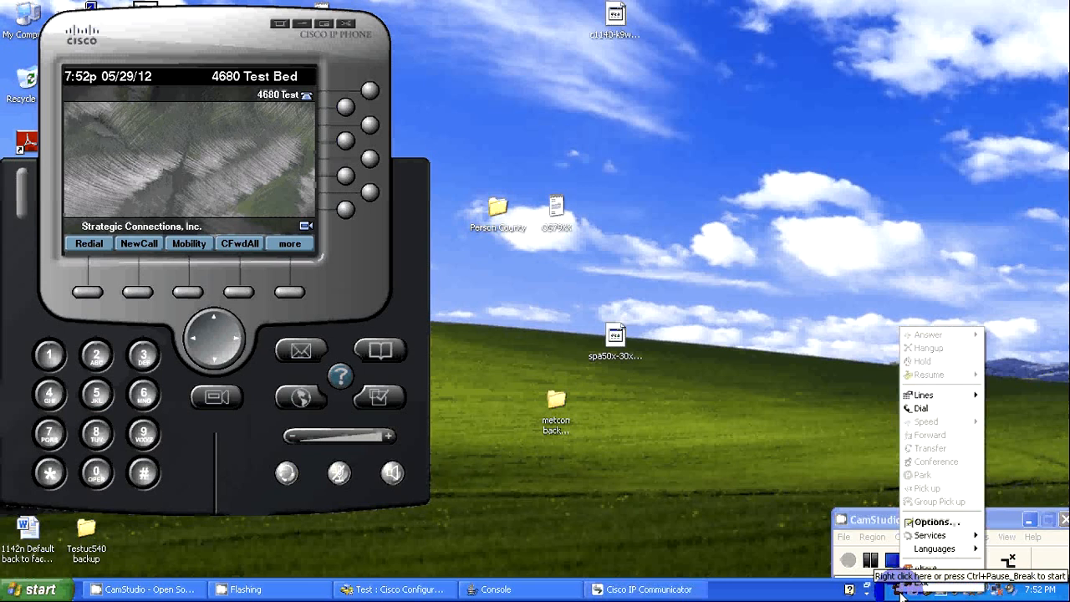
mouse_move(968, 403)
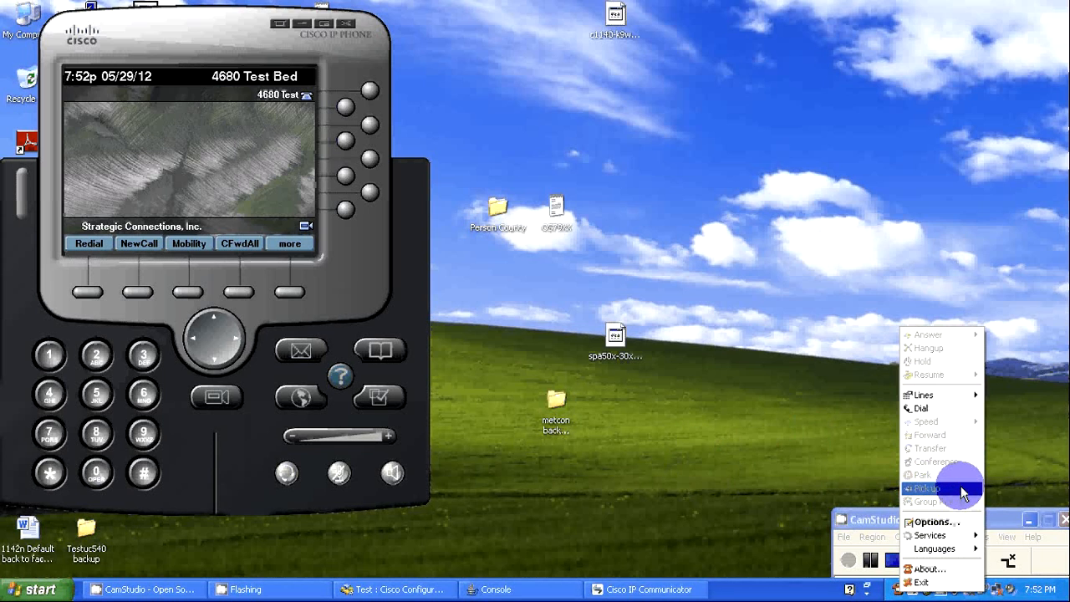
click(958, 414)
text(4412)
click(502, 309)
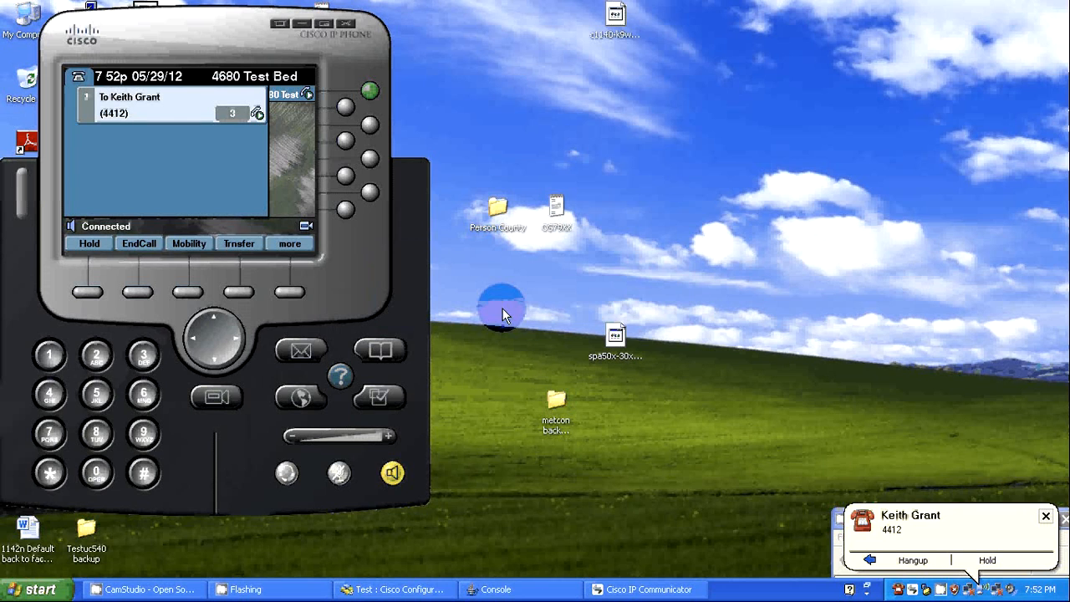
View the CallConnector services and options during the active call, and dismiss the call notification.
right_click(898, 590)
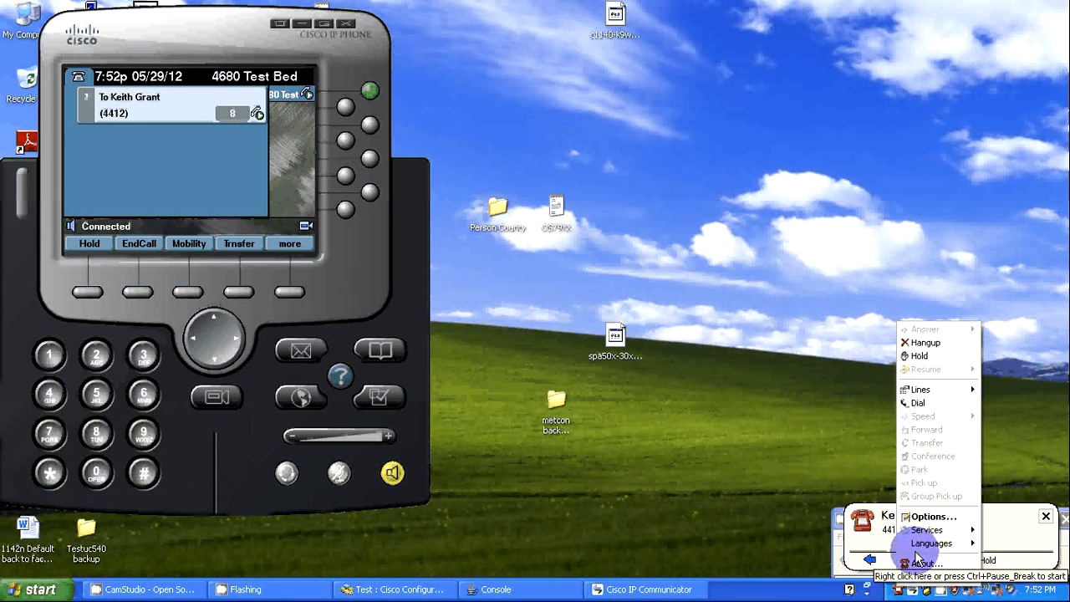
mouse_move(932, 535)
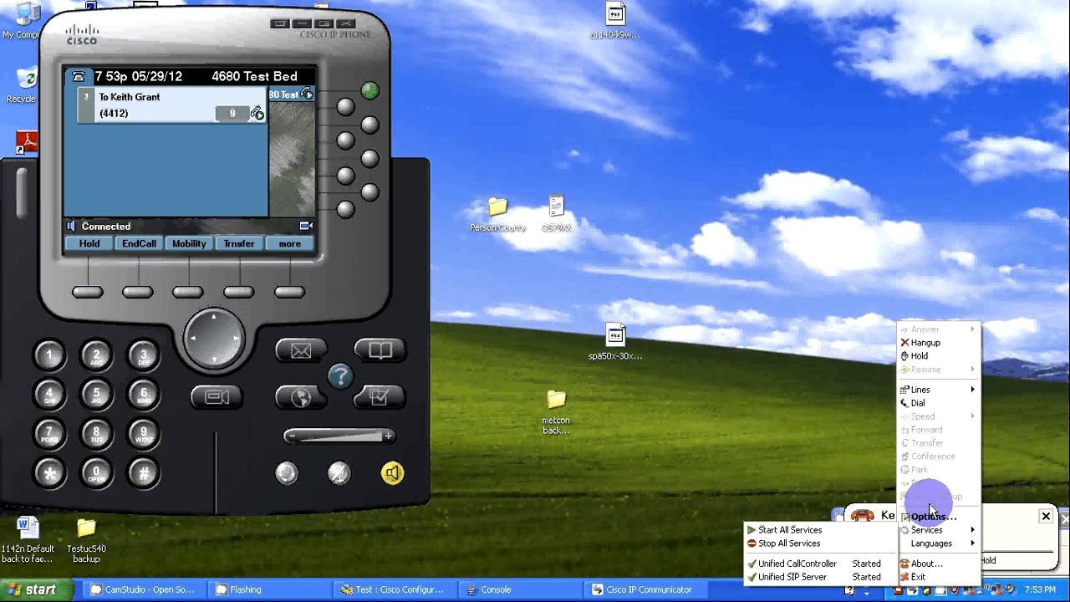
click(929, 514)
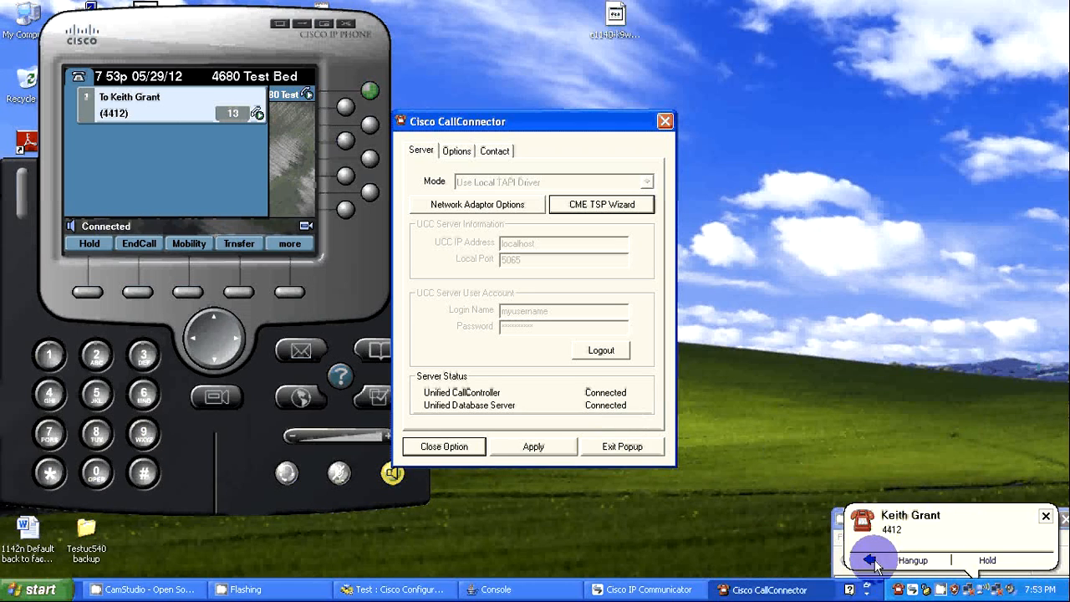
click(838, 516)
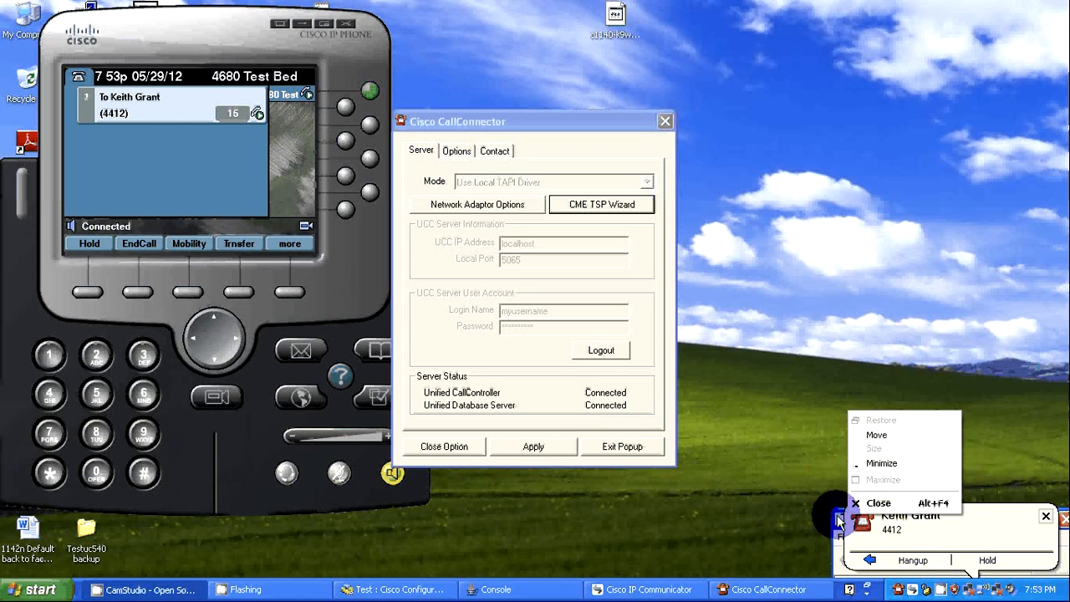
click(843, 566)
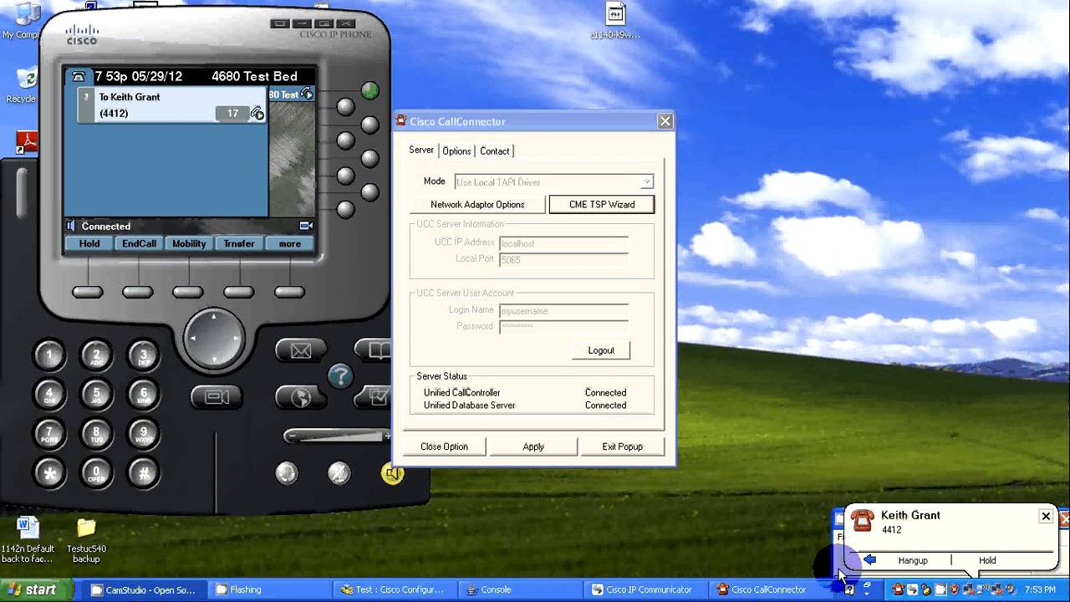
click(1046, 516)
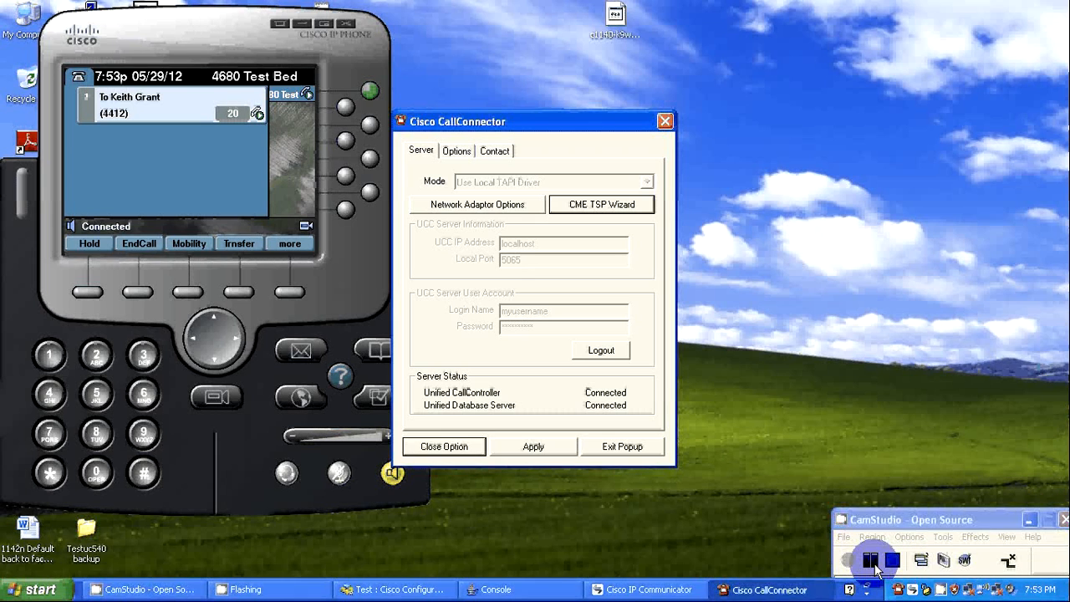
click(870, 560)
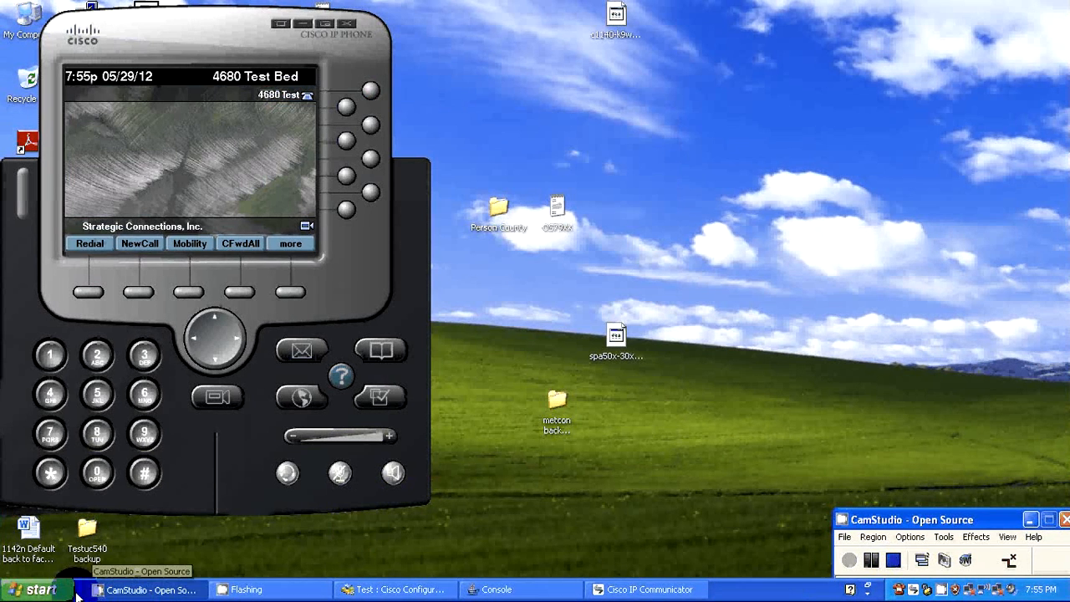
Switch to Internet Explorer, show the CallConnector Toolbar, and enable its add-on.
click(51, 591)
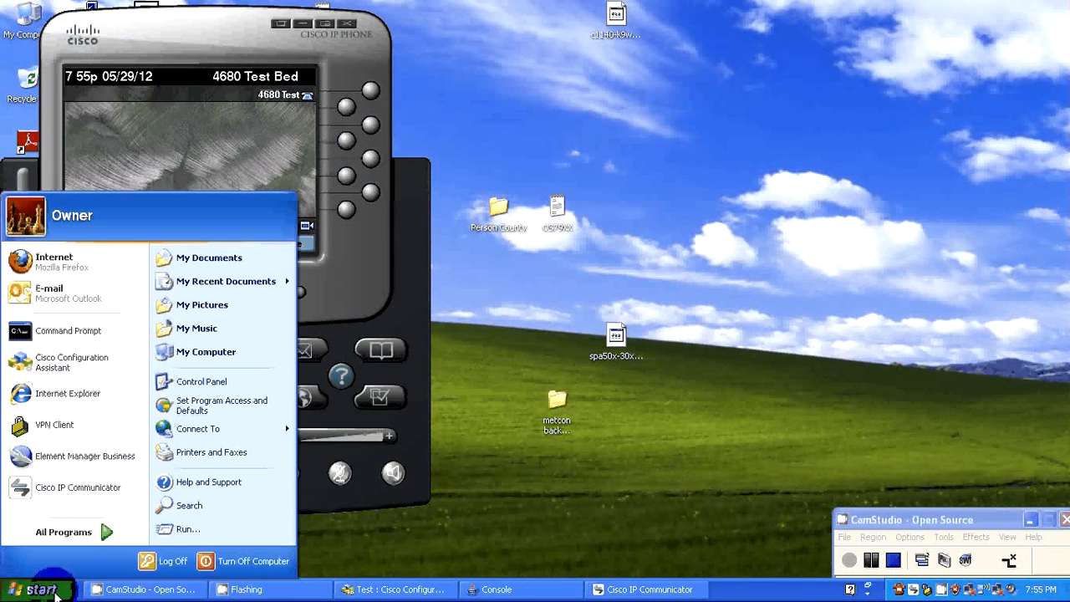
click(83, 391)
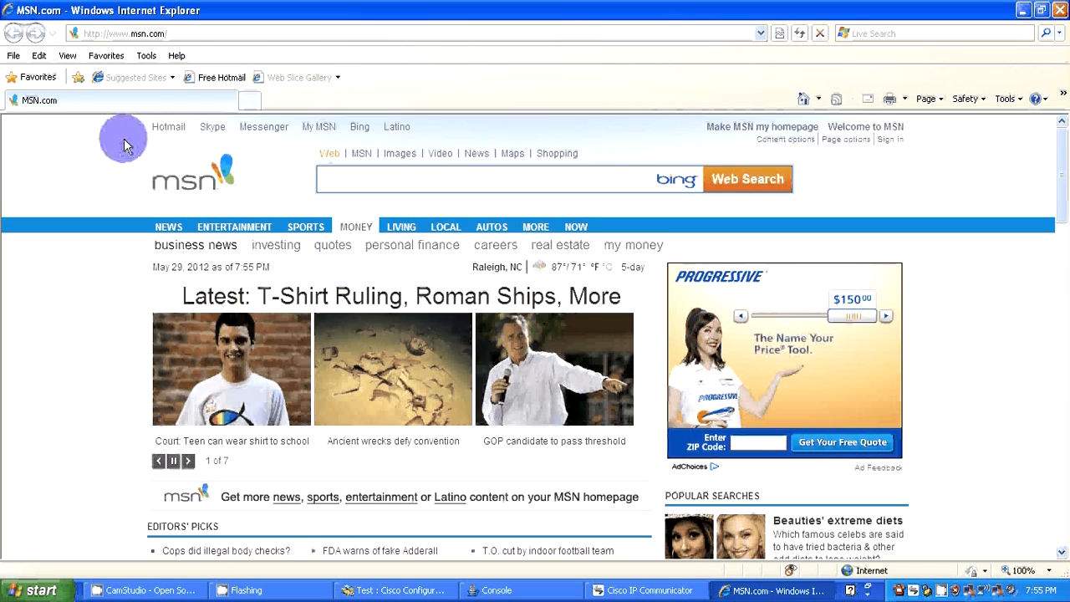
click(68, 59)
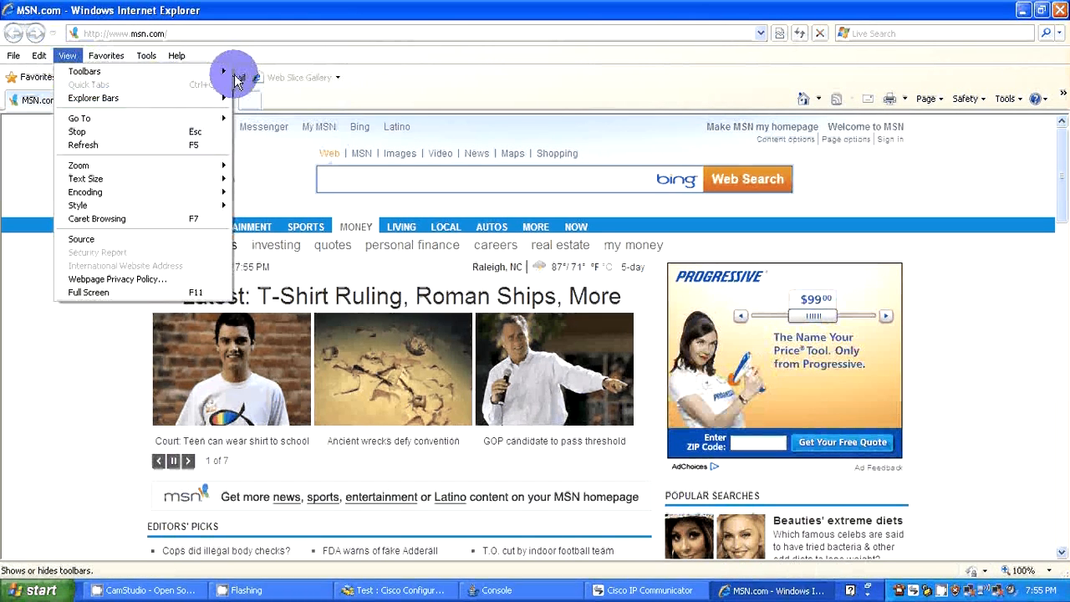
mouse_move(231, 78)
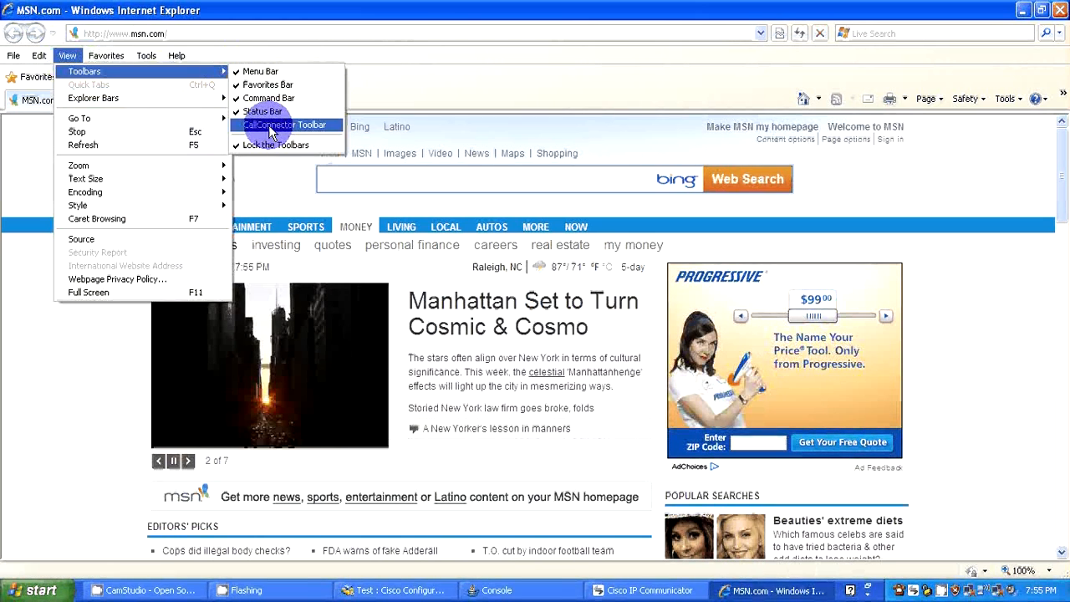
click(270, 121)
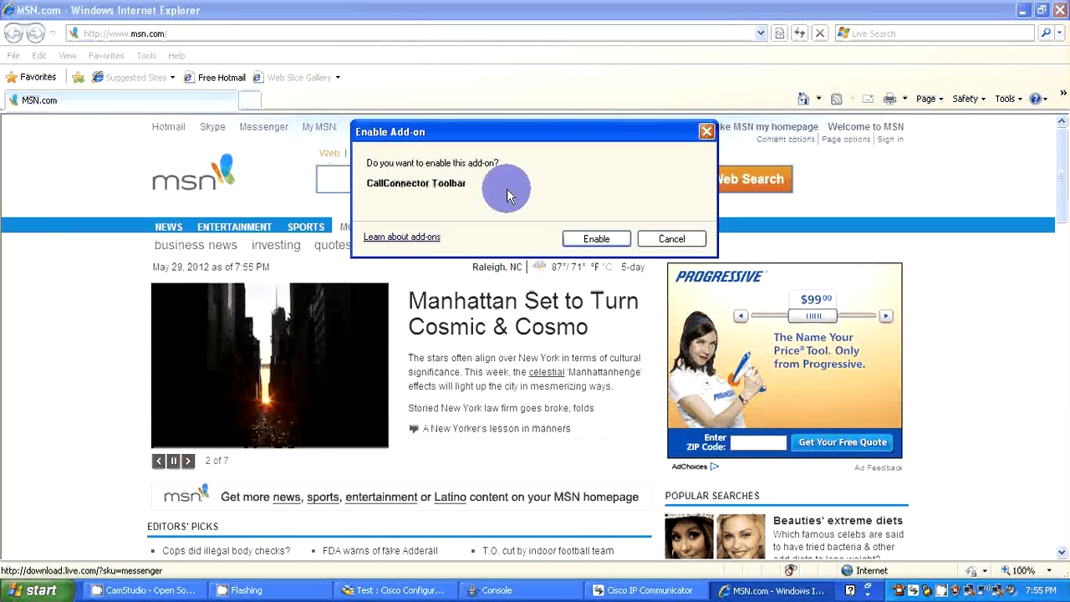
click(577, 239)
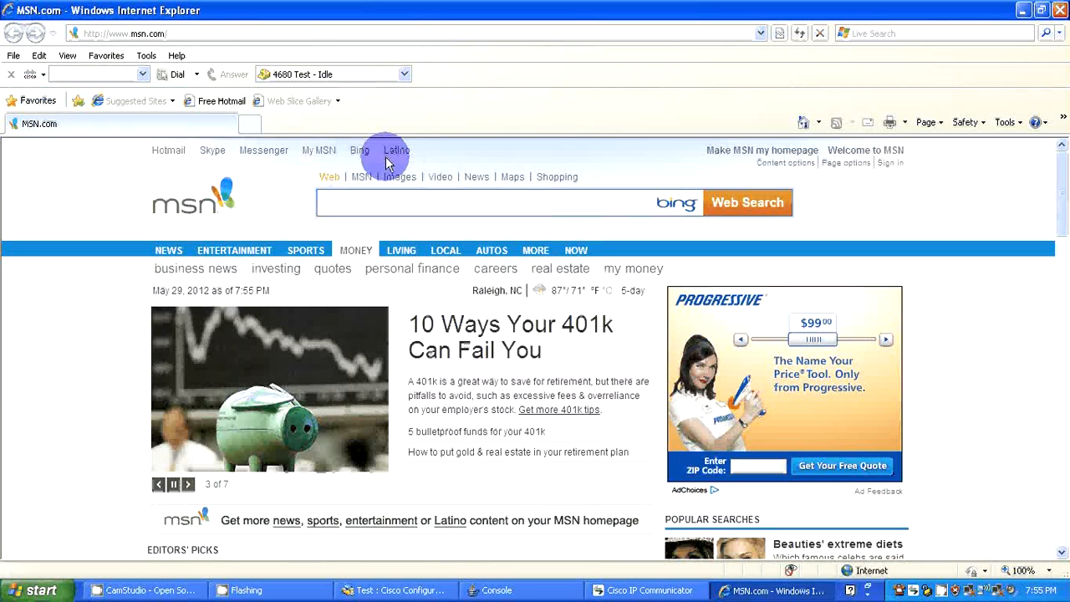
Try the CallConnector Toolbar's Dial command without entering a number.
click(177, 77)
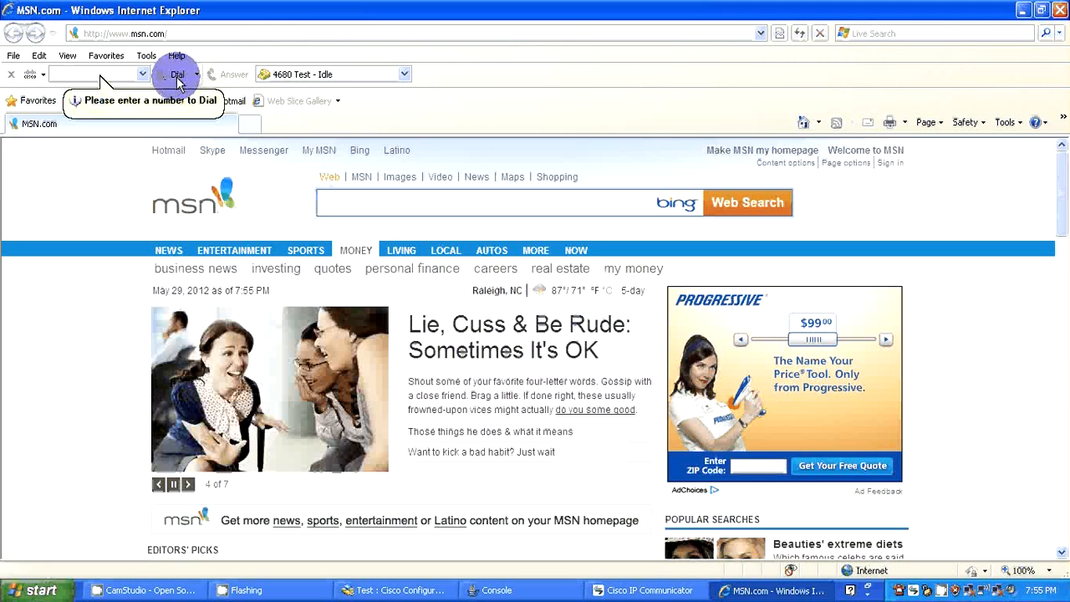
click(94, 82)
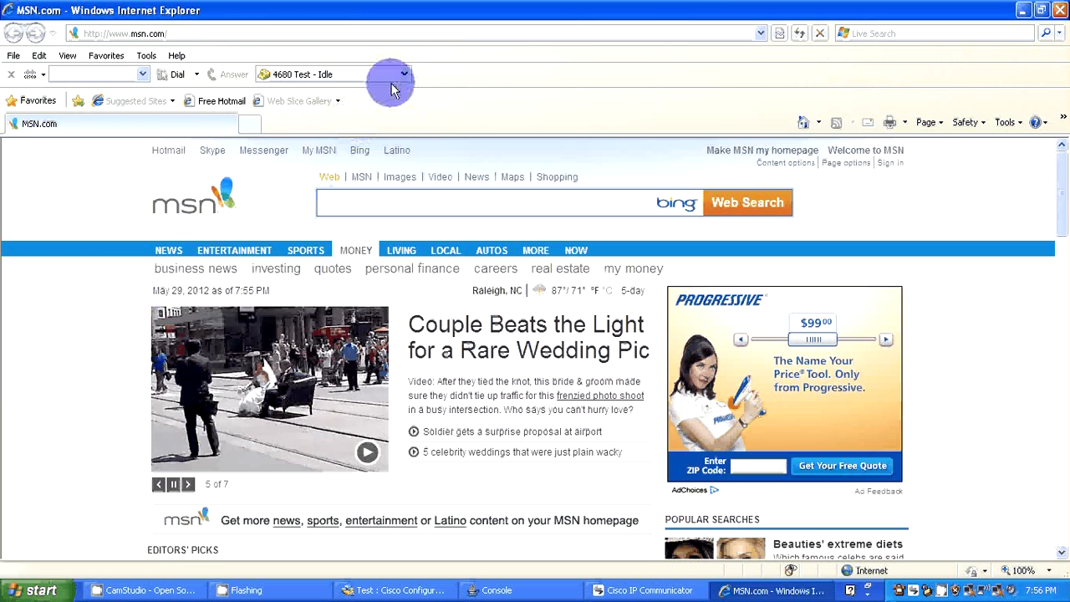
Browse to rca.com and open its Remote Control Support page.
click(414, 38)
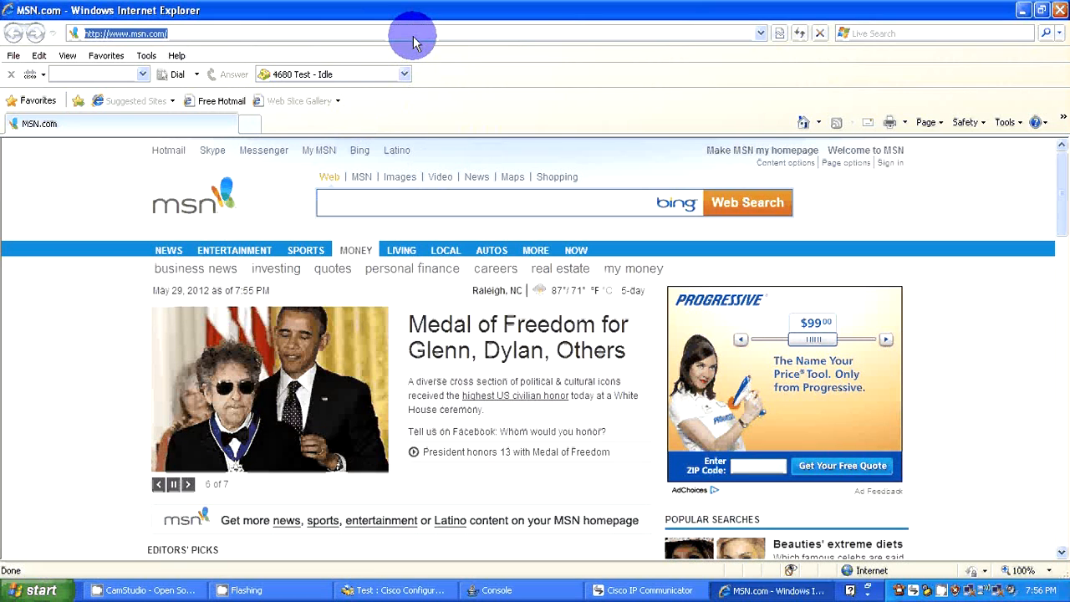
text(rca.com)
key(Return)
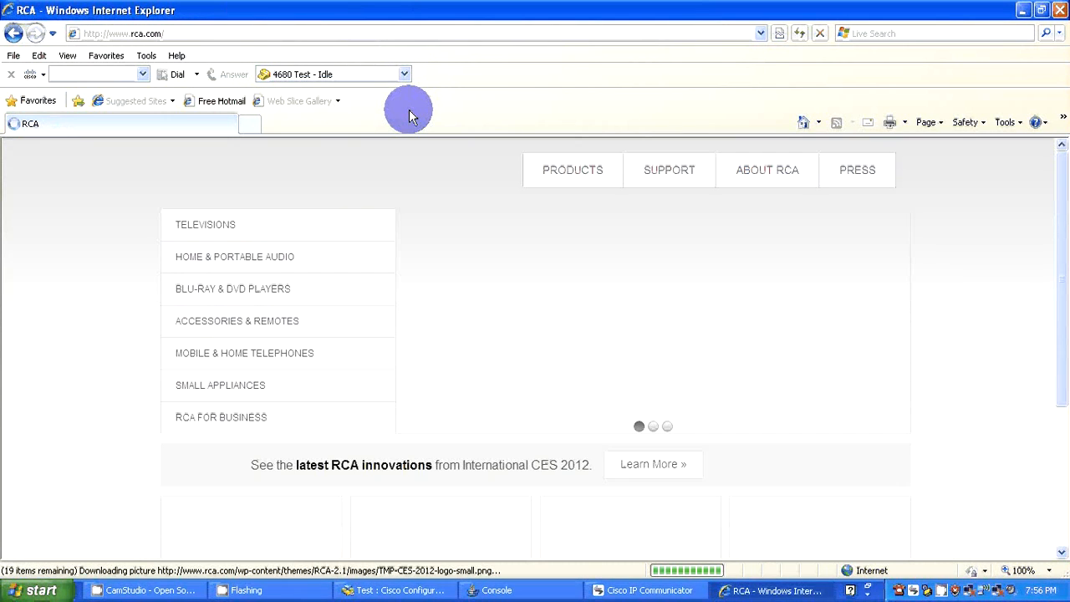
click(659, 173)
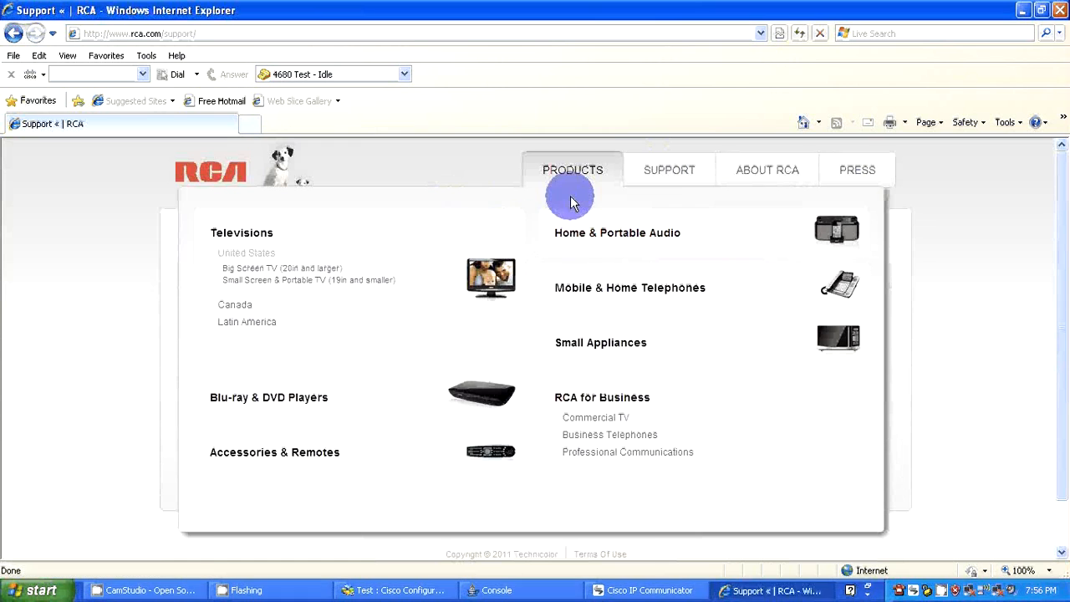
mouse_move(668, 169)
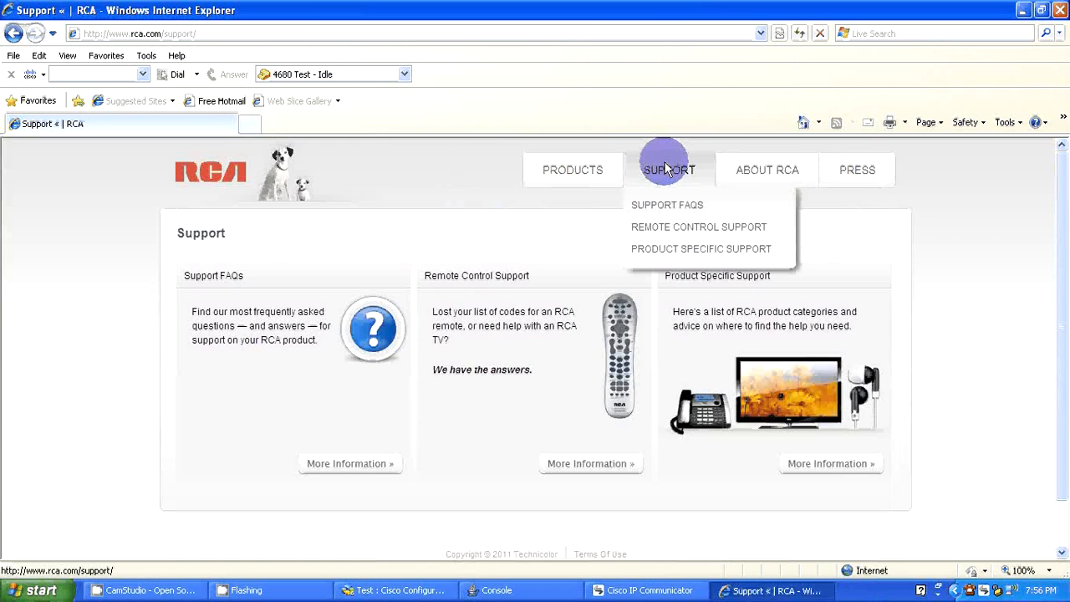
click(678, 229)
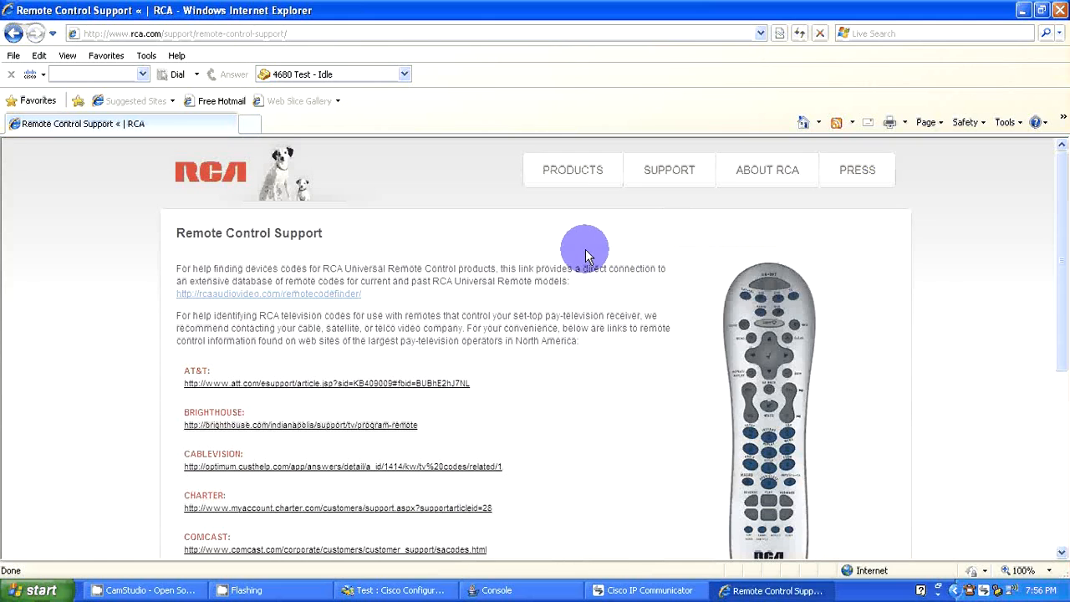
Enter an outside phone number in the CallConnector Toolbar and dial it on the 4680 Test line.
click(107, 77)
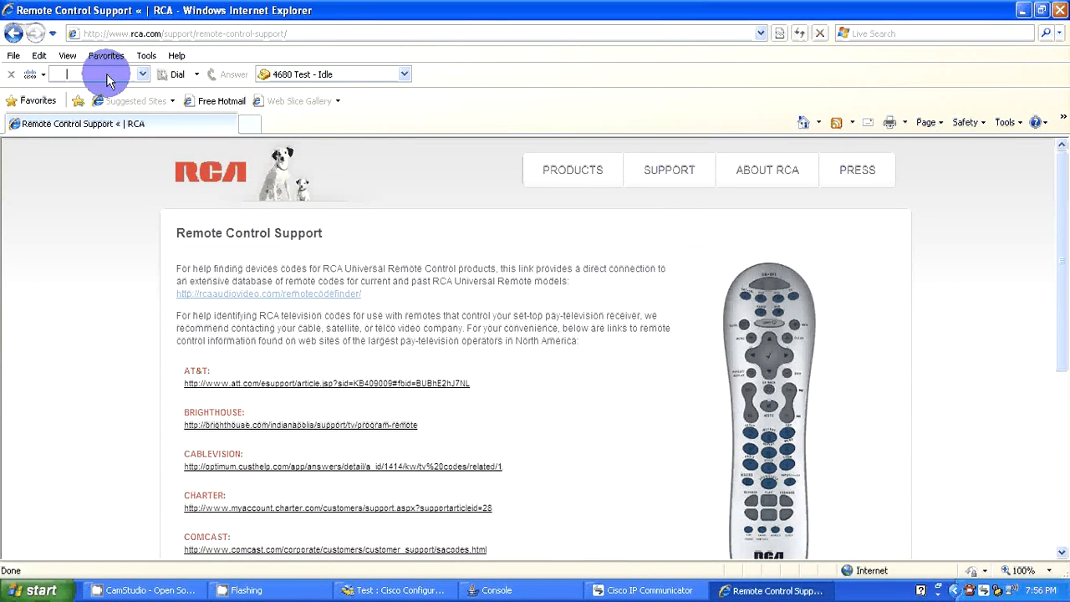
text(9369455)
text(7)
click(173, 75)
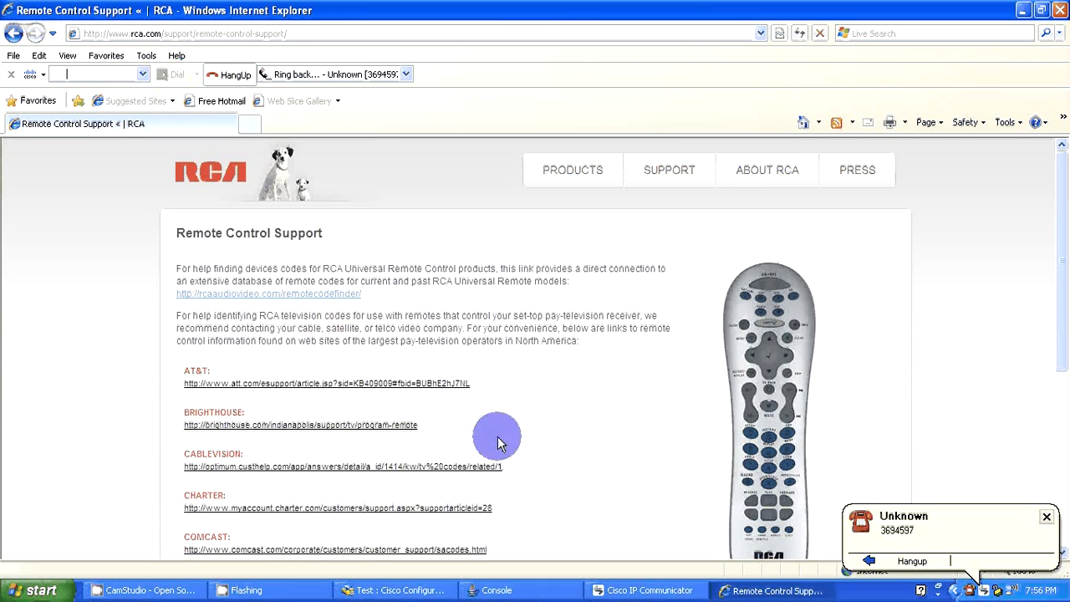
Switch to Cisco IP Communicator to view the phone, and return to the Remote Control Support page in Internet Explorer.
click(635, 589)
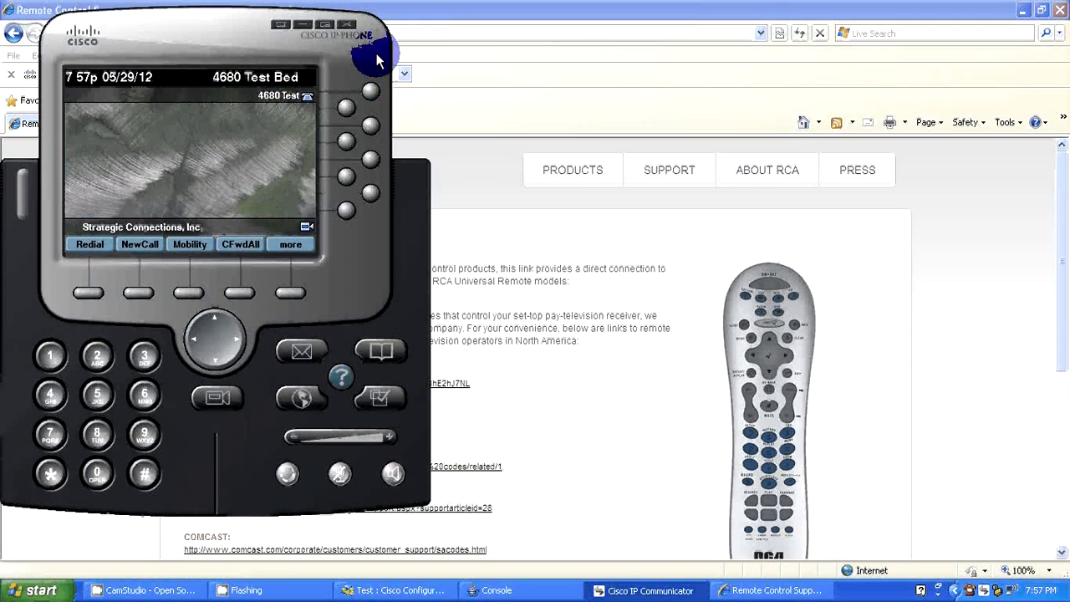
click(281, 31)
click(445, 52)
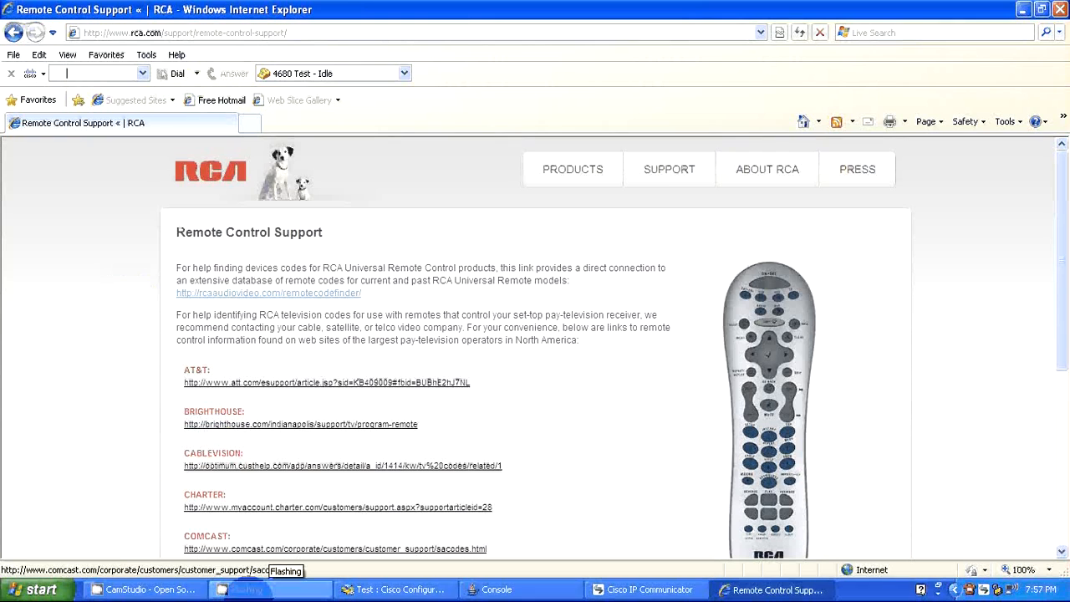
click(143, 589)
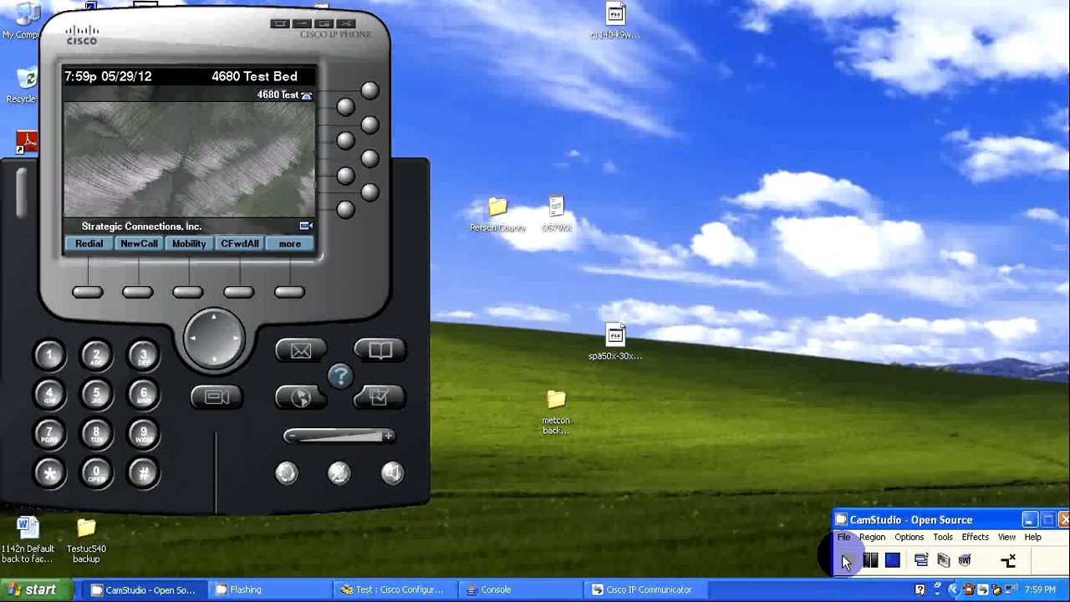
click(846, 560)
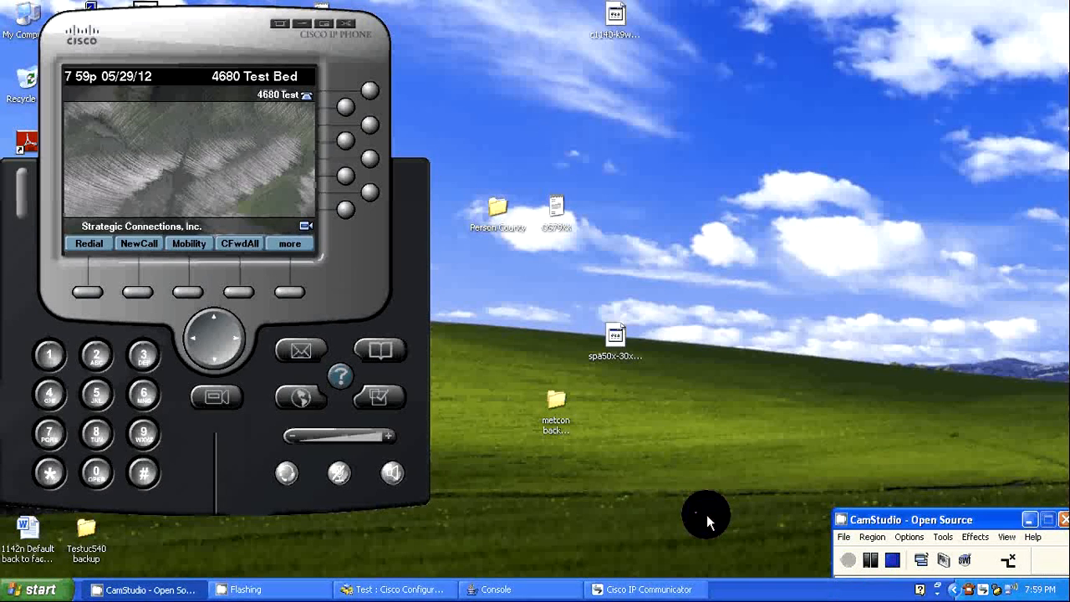